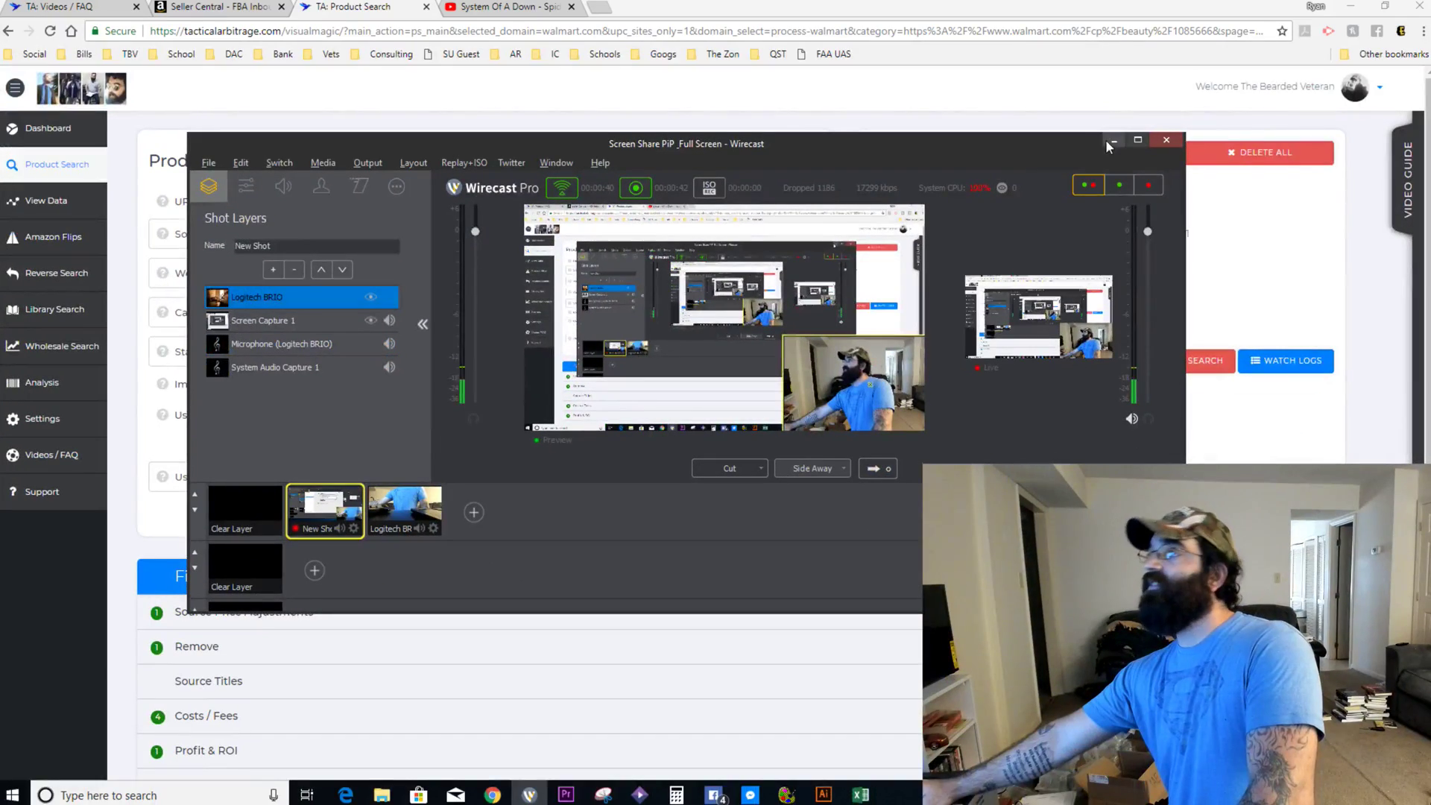
Step: Switch to the Amazon Seller Central inbound shipment page and review its shipment contents and shipping service sections
left_click(272, 213)
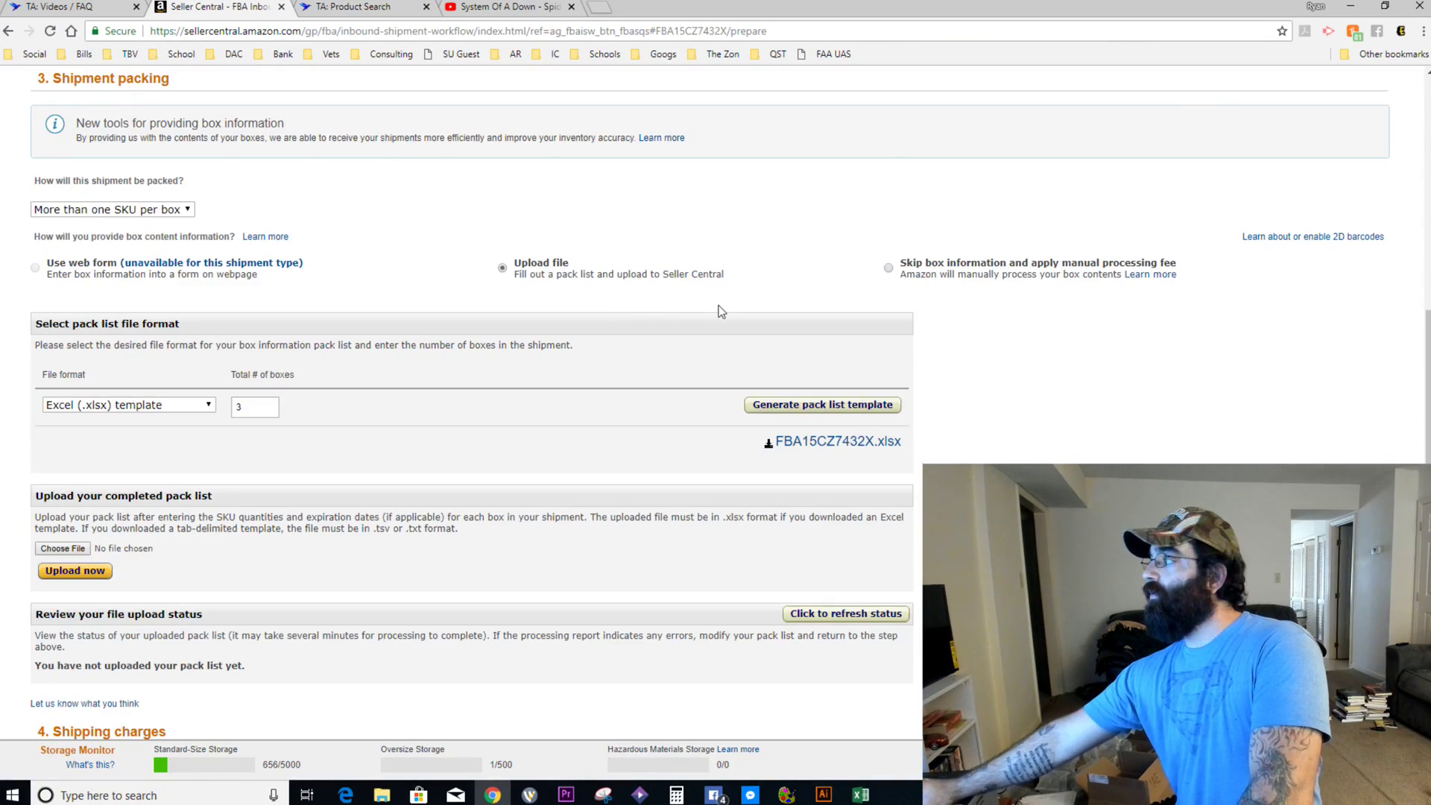
scroll(721, 311, "up", 8)
scroll(727, 341, "down", 3)
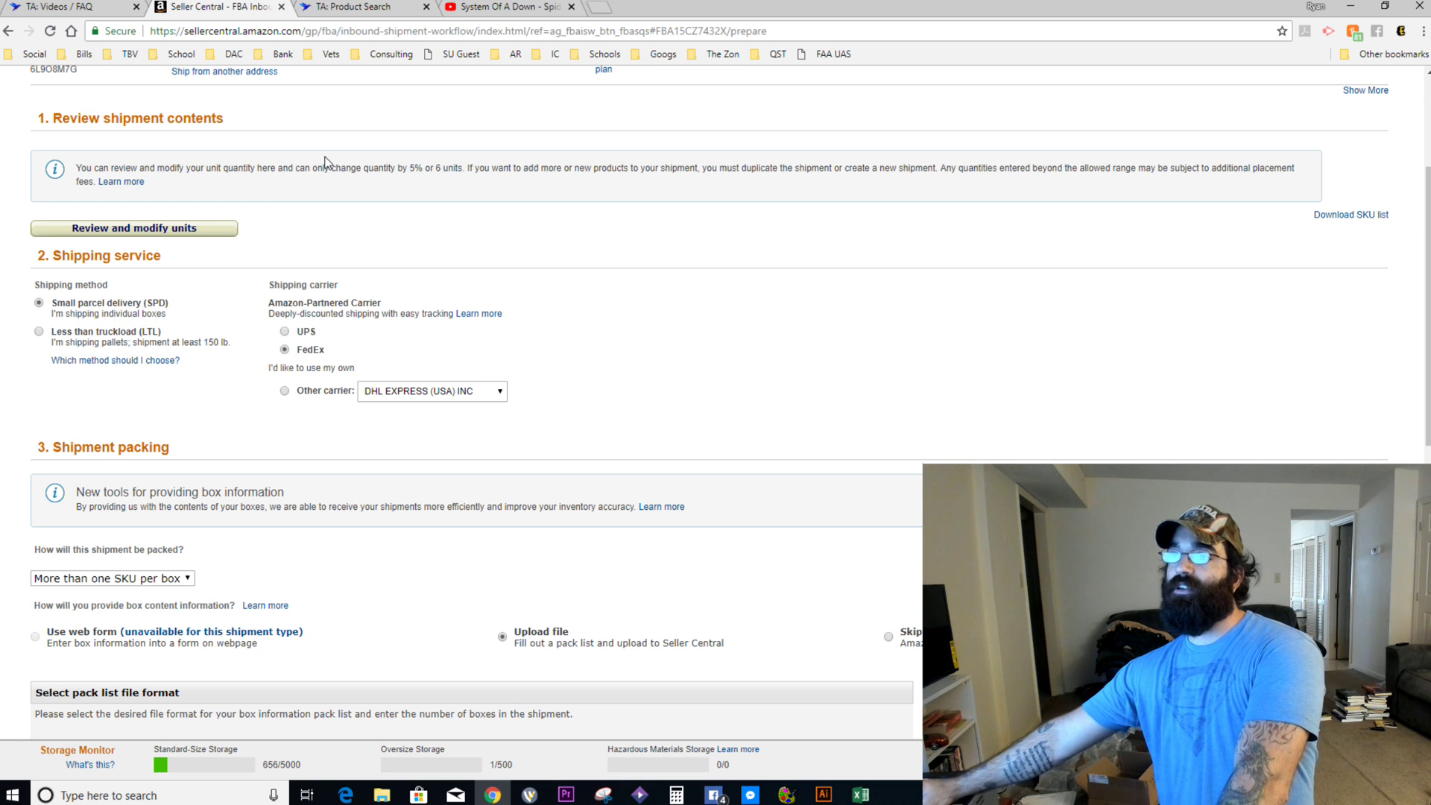
left_click_drag(56, 122, 334, 157)
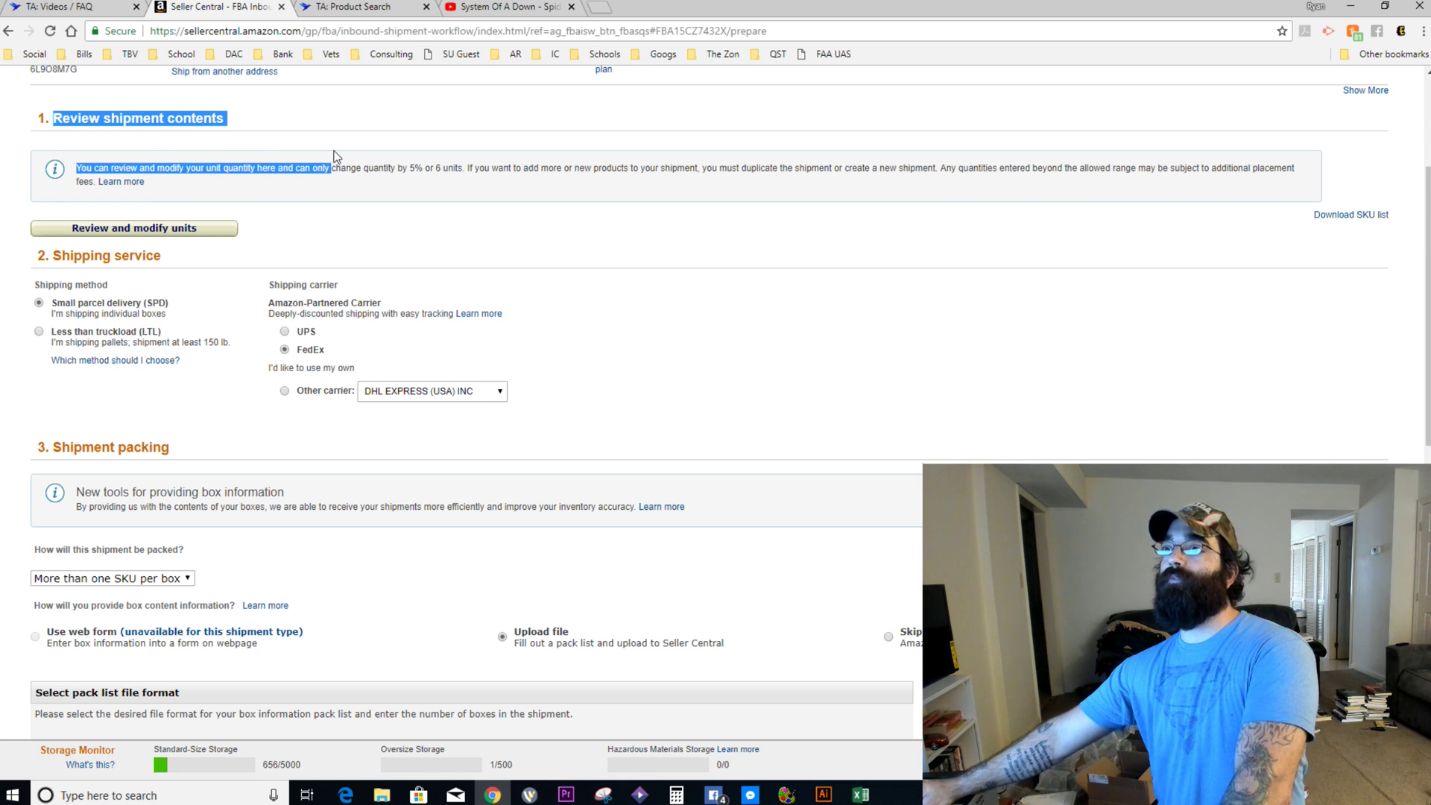
scroll(431, 122, "up", 2)
scroll(436, 144, "down", 4)
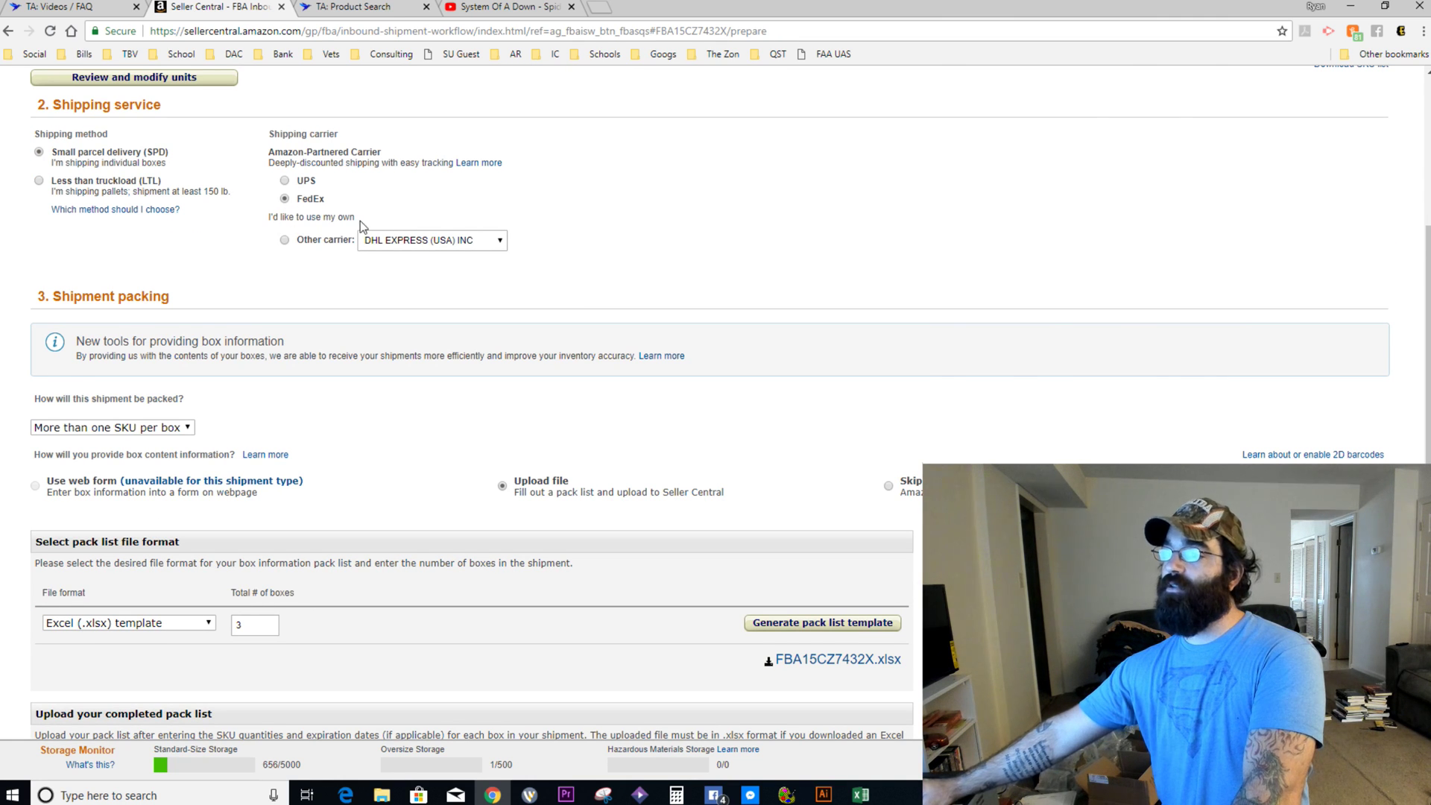
scroll(360, 263, "down", 3)
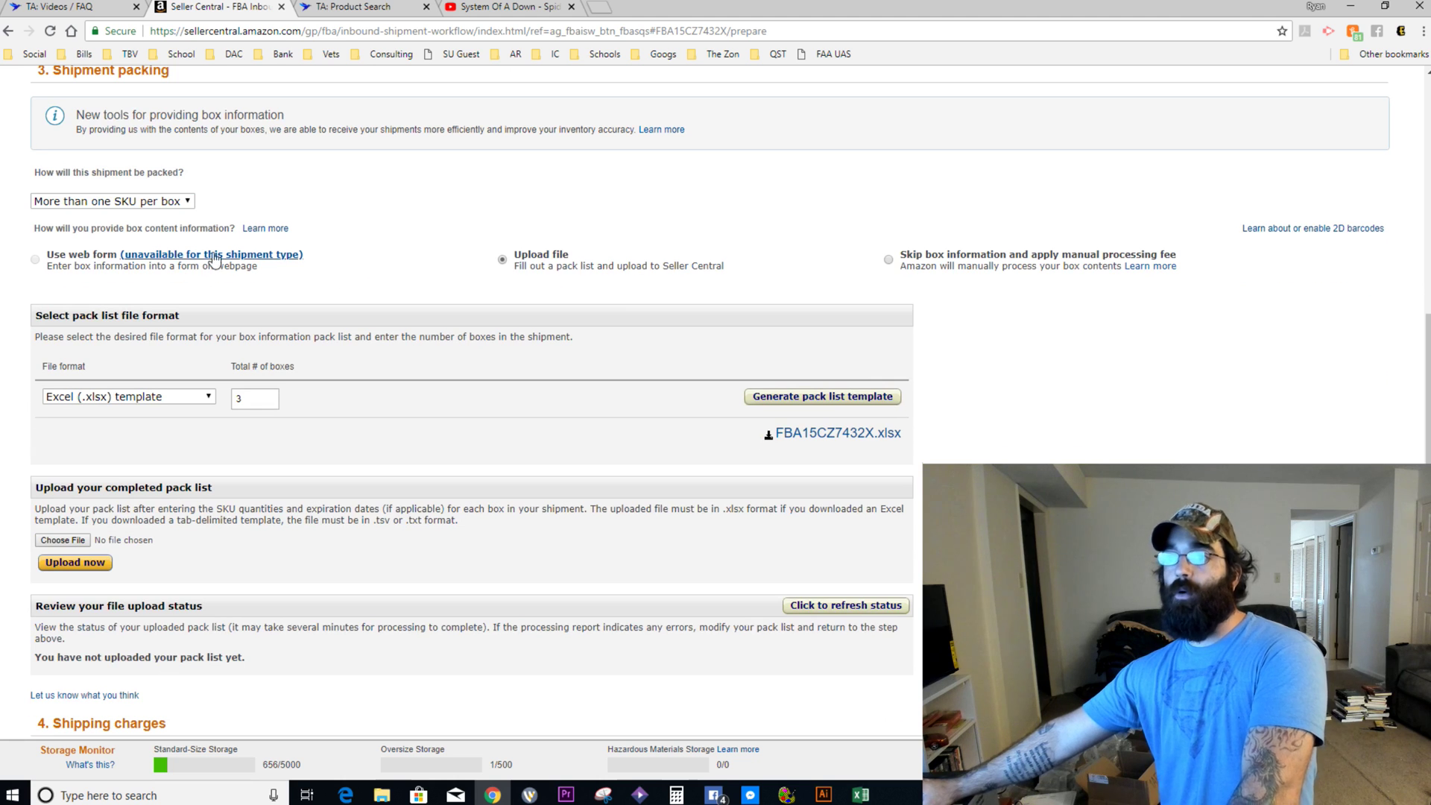
Step: Examine the available packing methods and pack list file formats in the shipment packing section
left_click(149, 202)
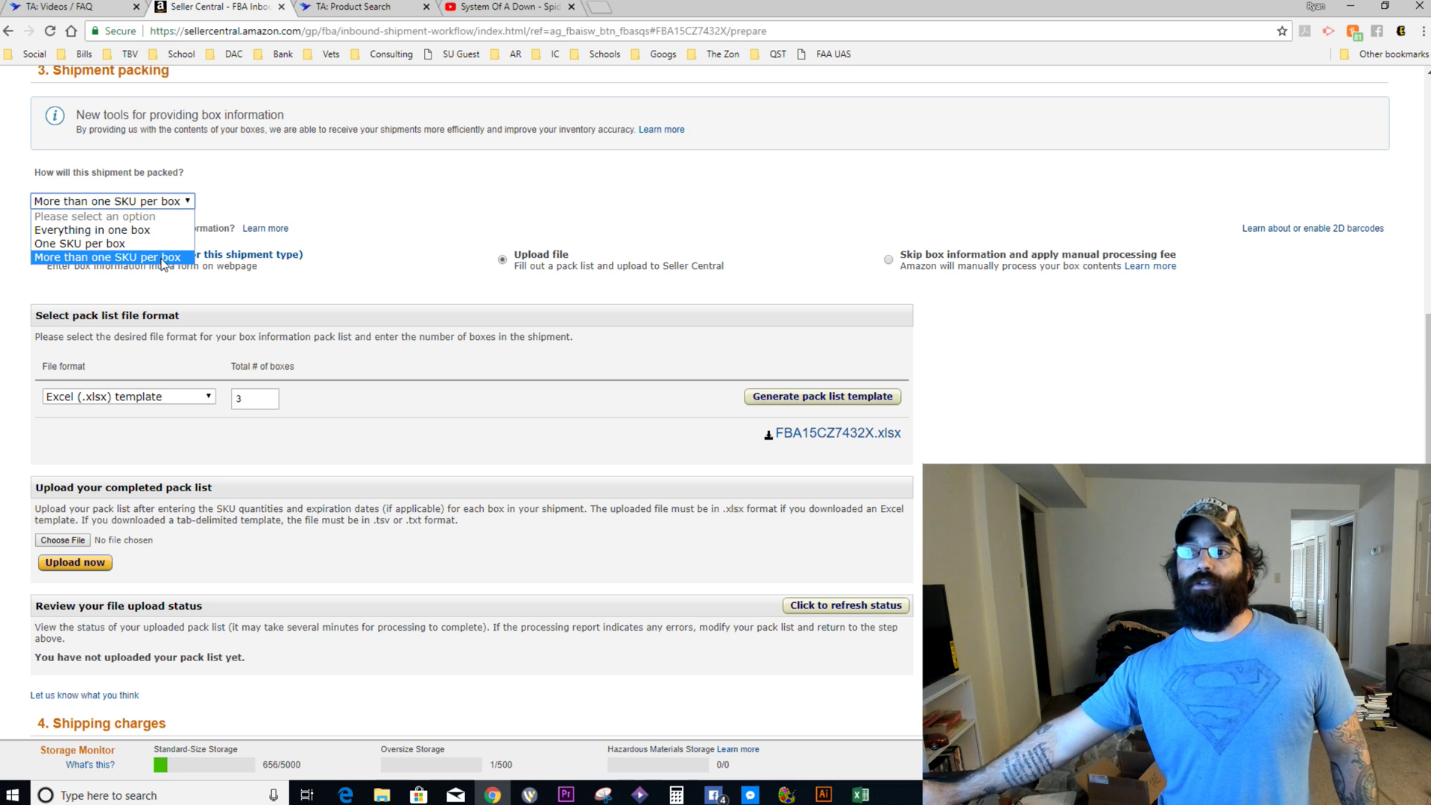
left_click(384, 220)
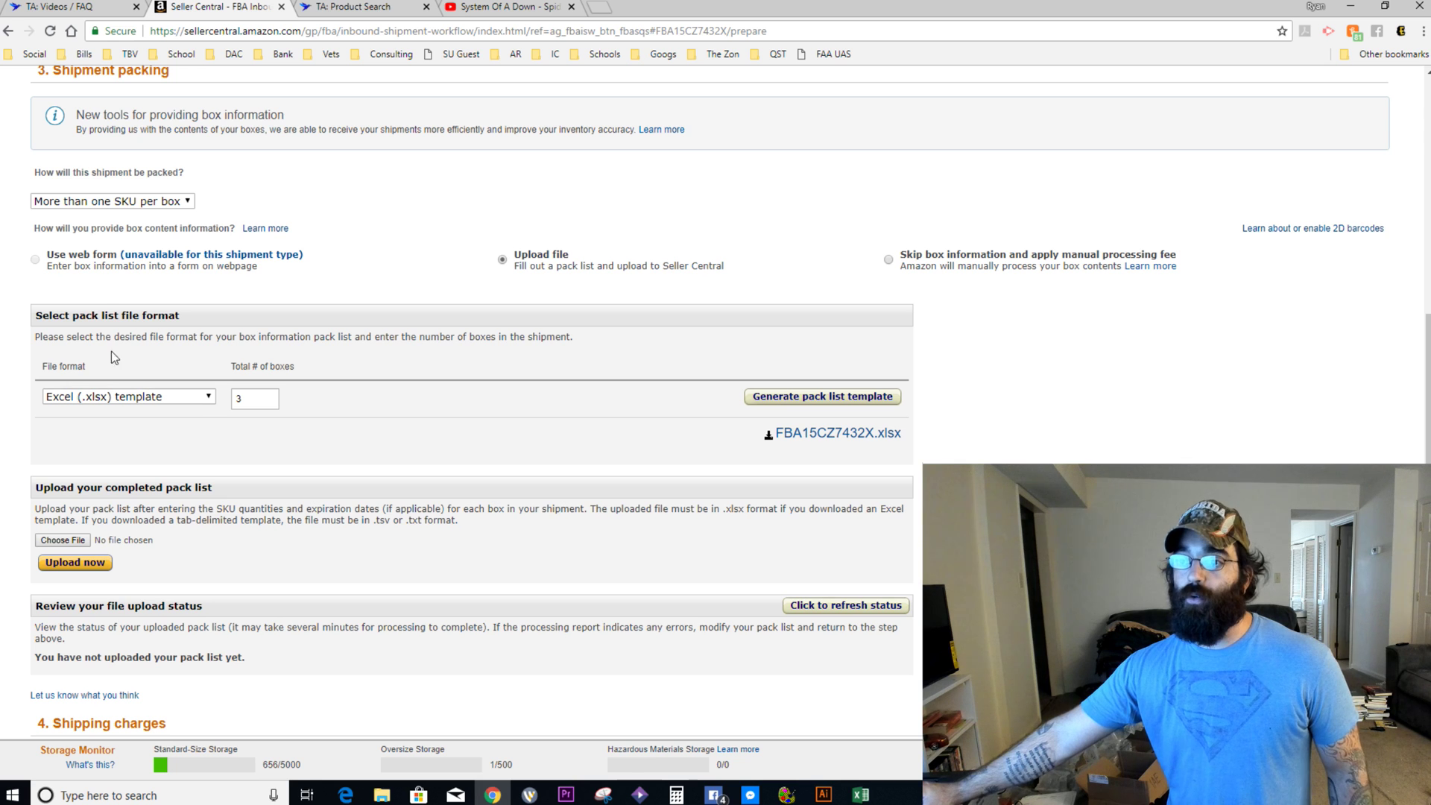
left_click(192, 393)
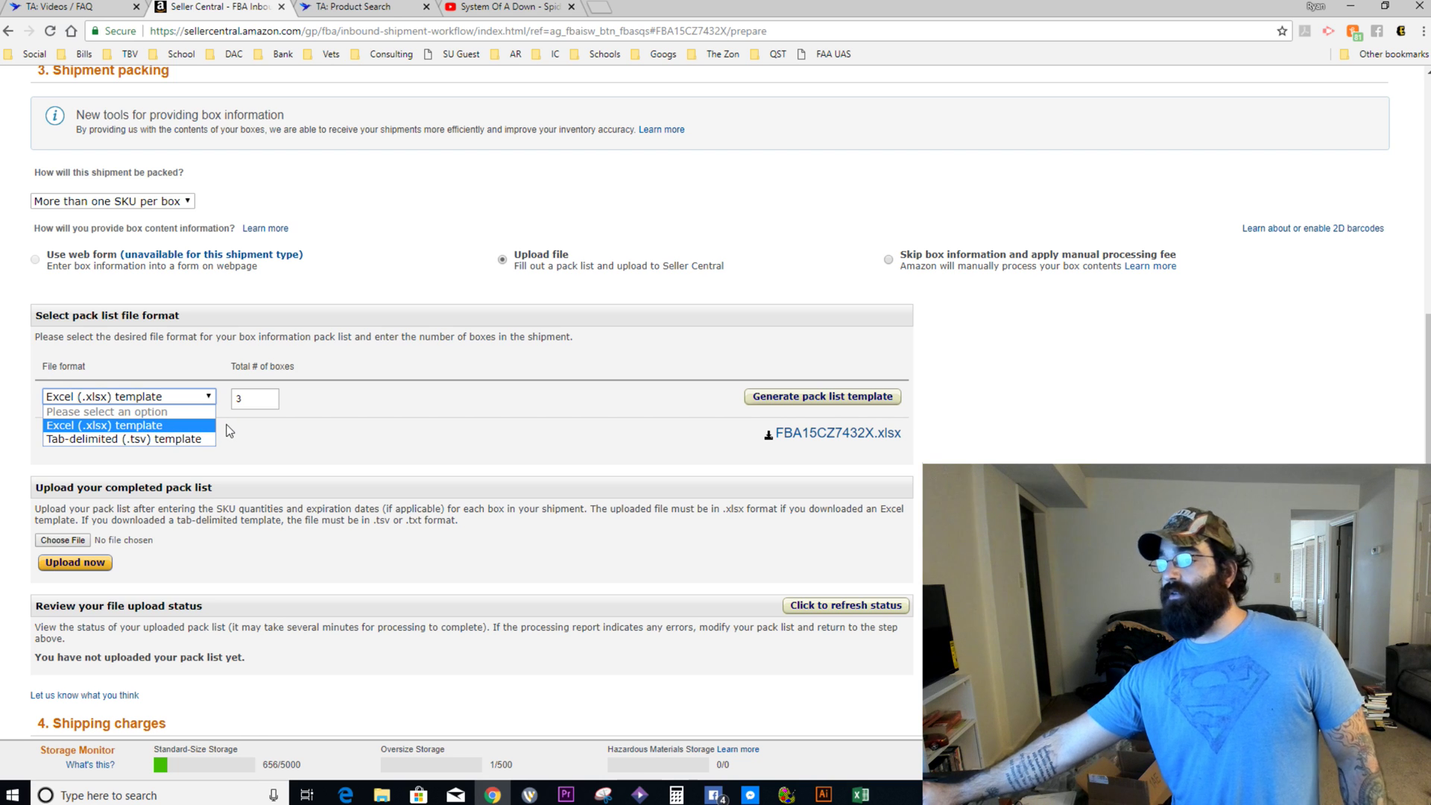
left_click(326, 420)
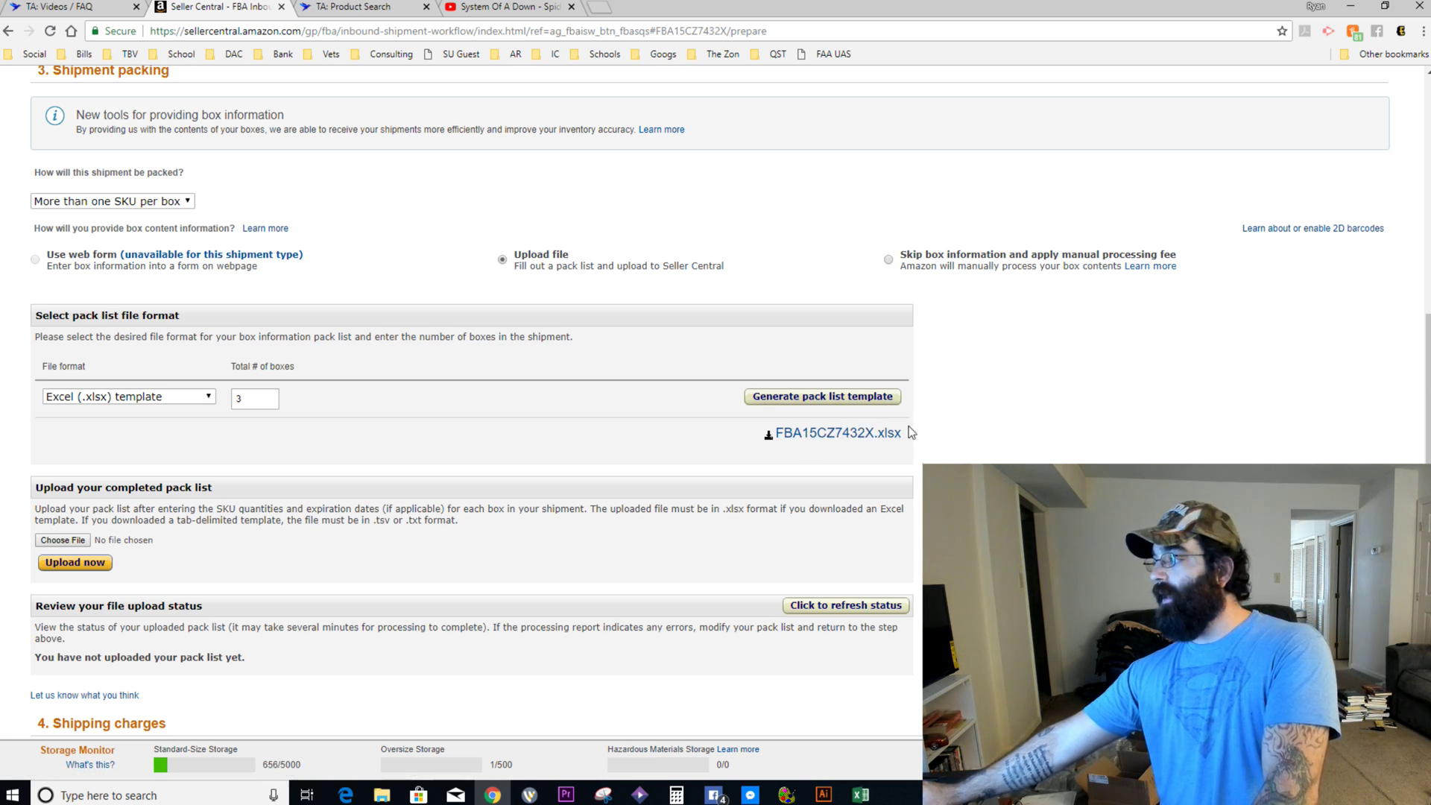
mouse_move(933, 429)
left_mouse_down()
mouse_move(771, 438)
mouse_move(921, 444)
left_mouse_up()
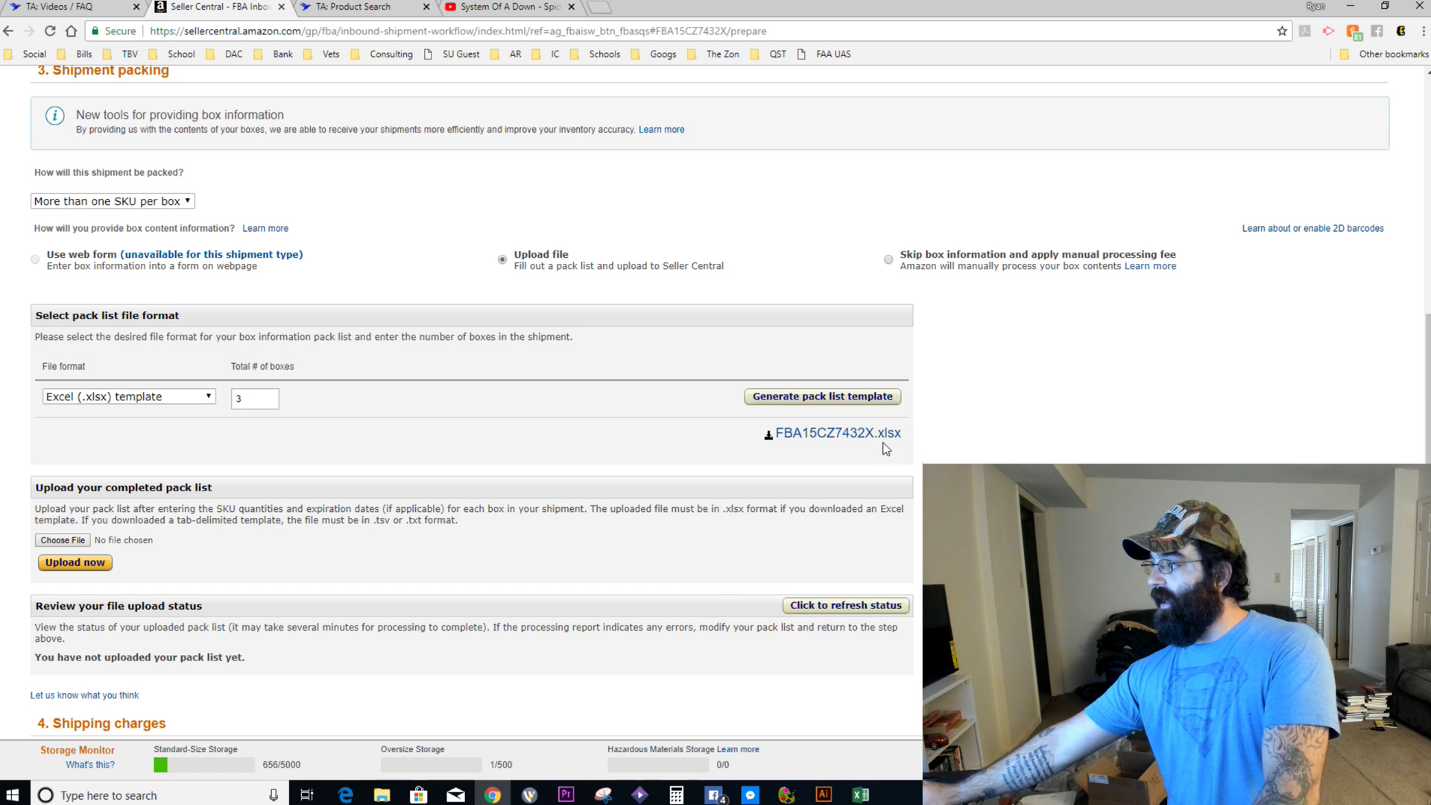
Step: Switch to the pack list workbook in Excel and examine the item titles, expected quantities, boxed quantities and box columns
left_click(854, 789)
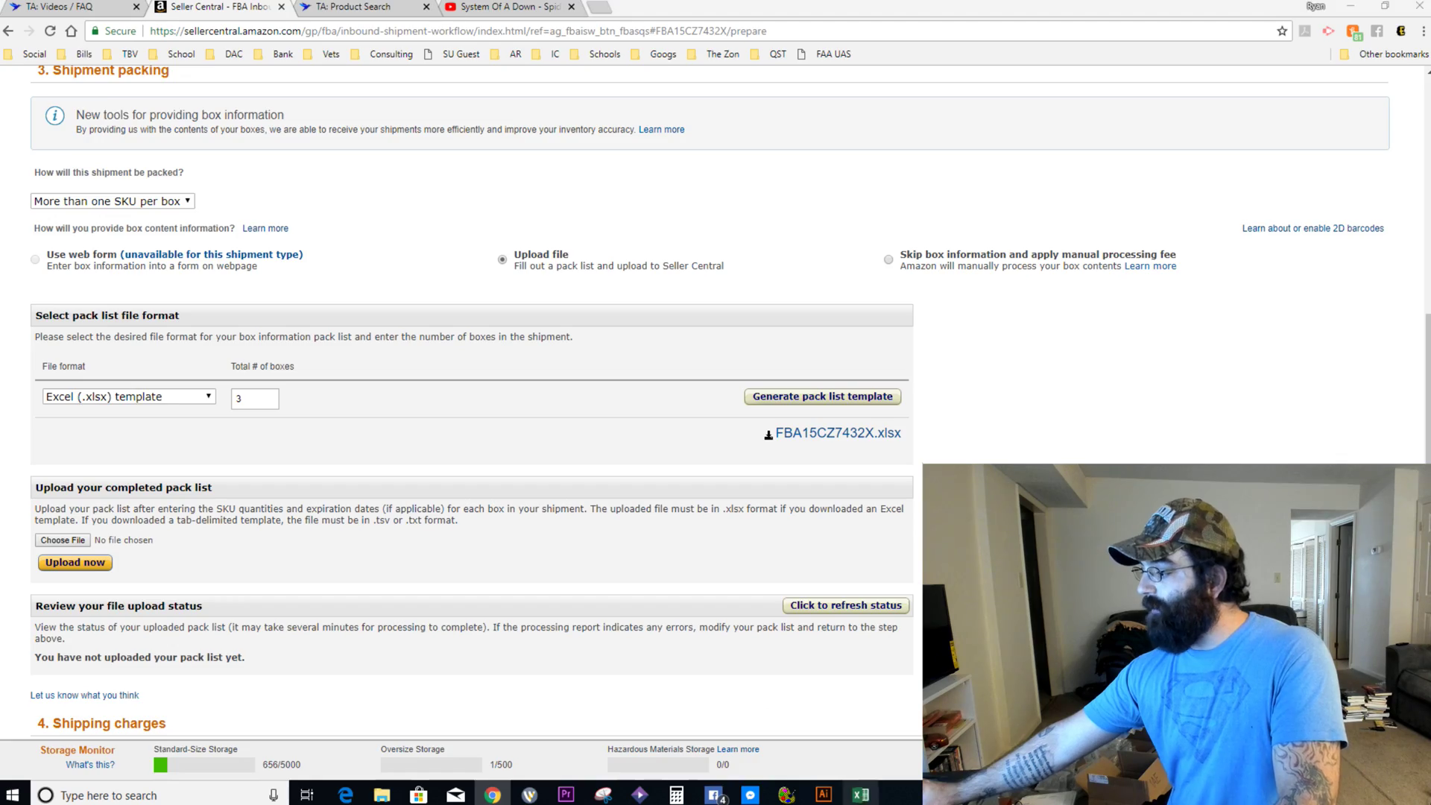
scroll(1218, 313, "down", 1)
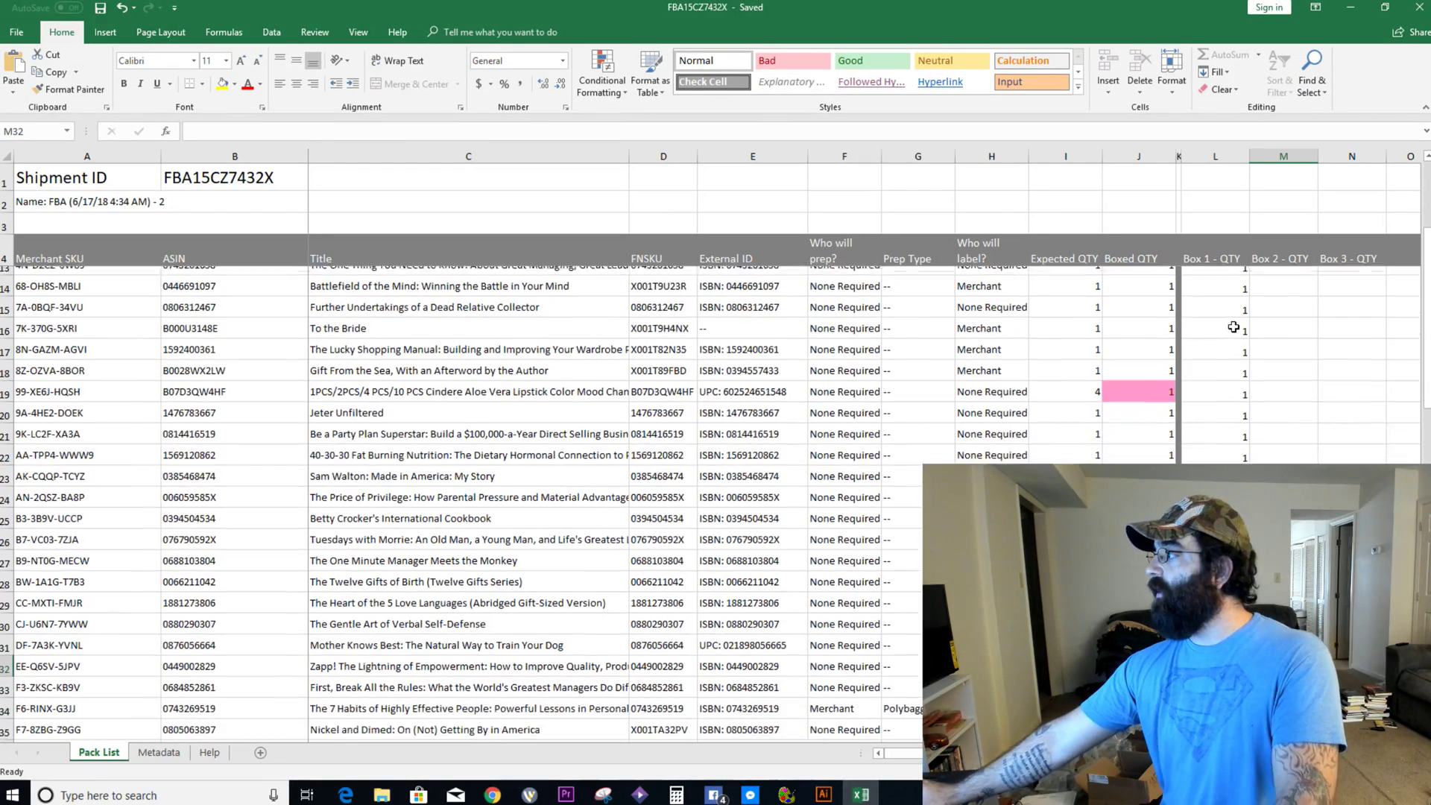
scroll(1211, 317, "up", 3)
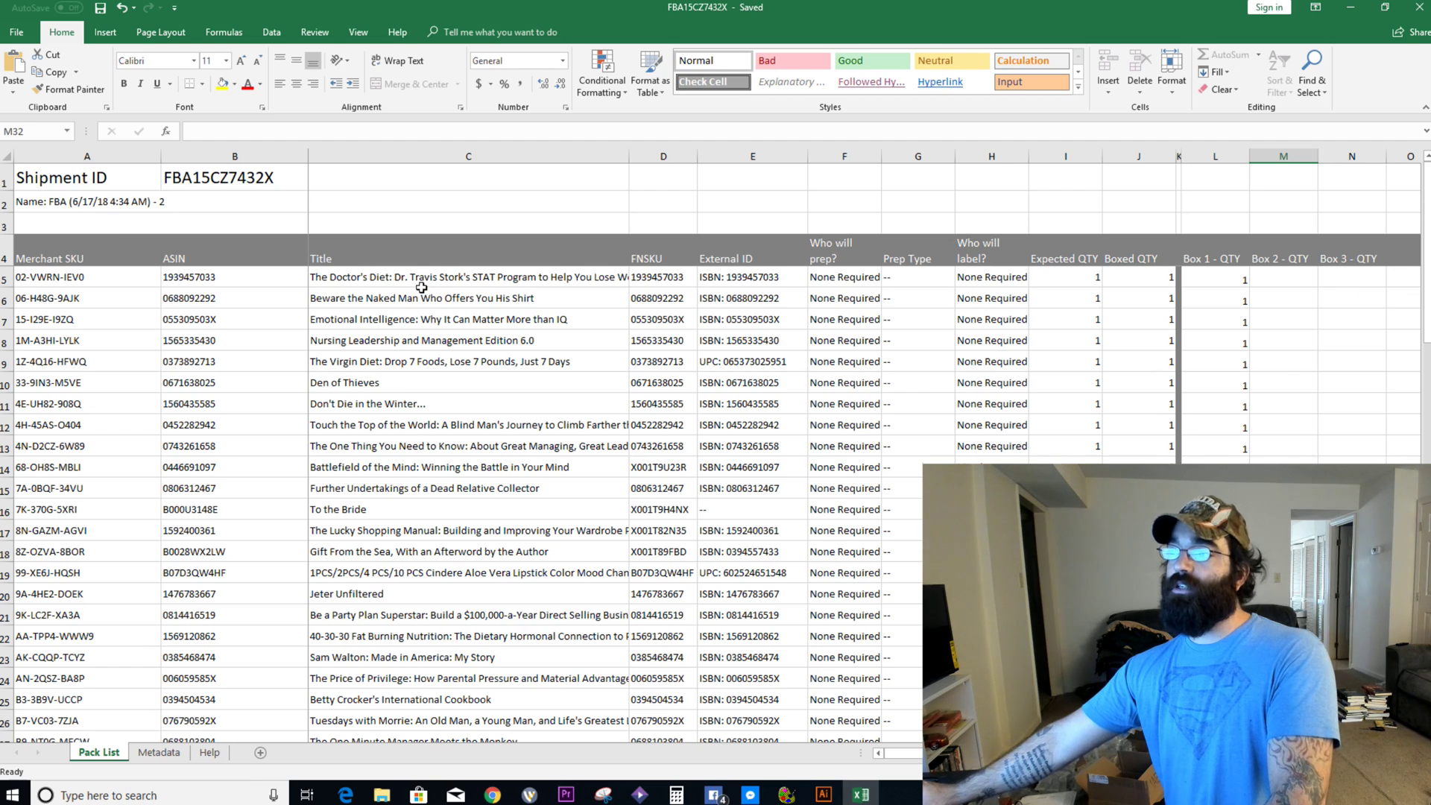
left_click(343, 275)
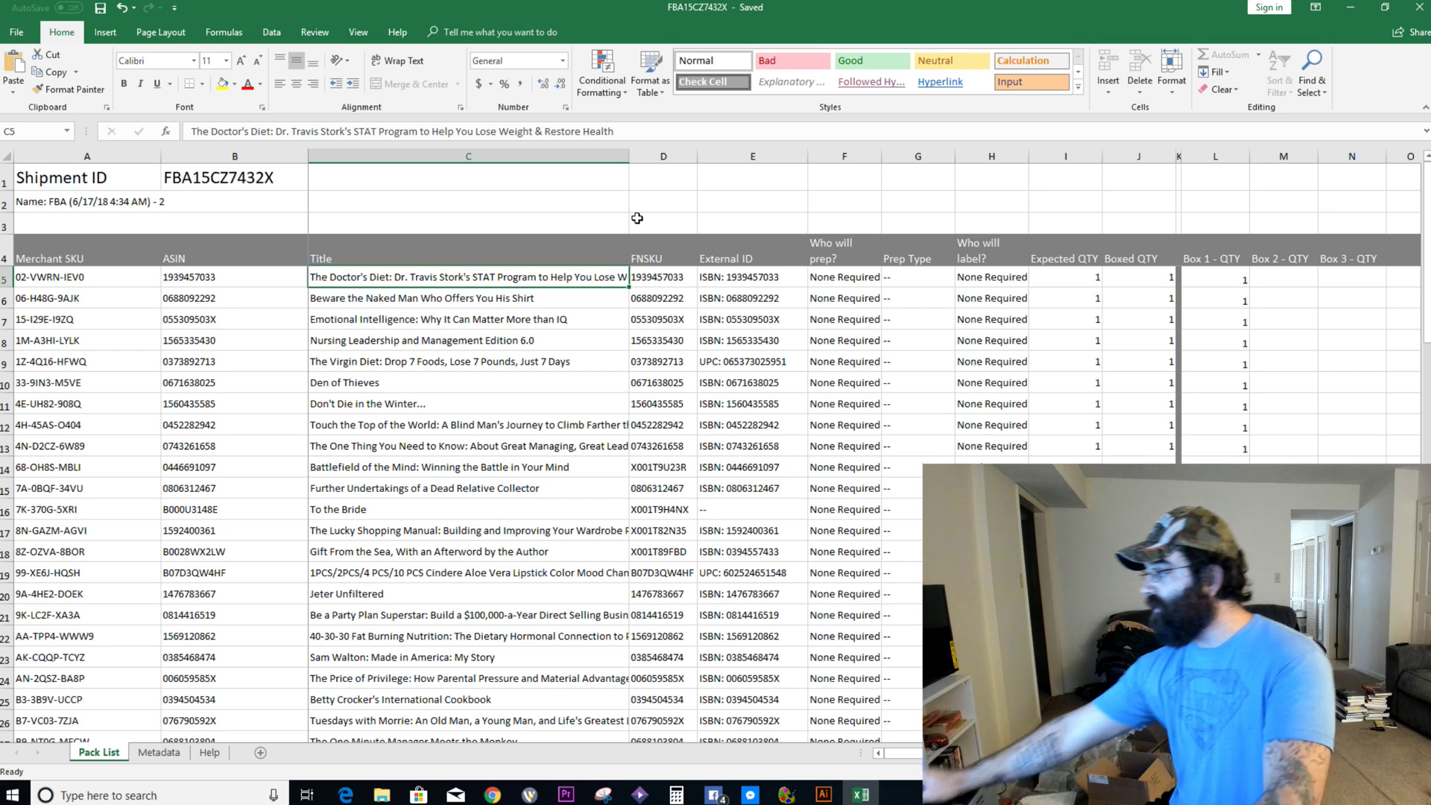
scroll(1032, 333, "down", 3)
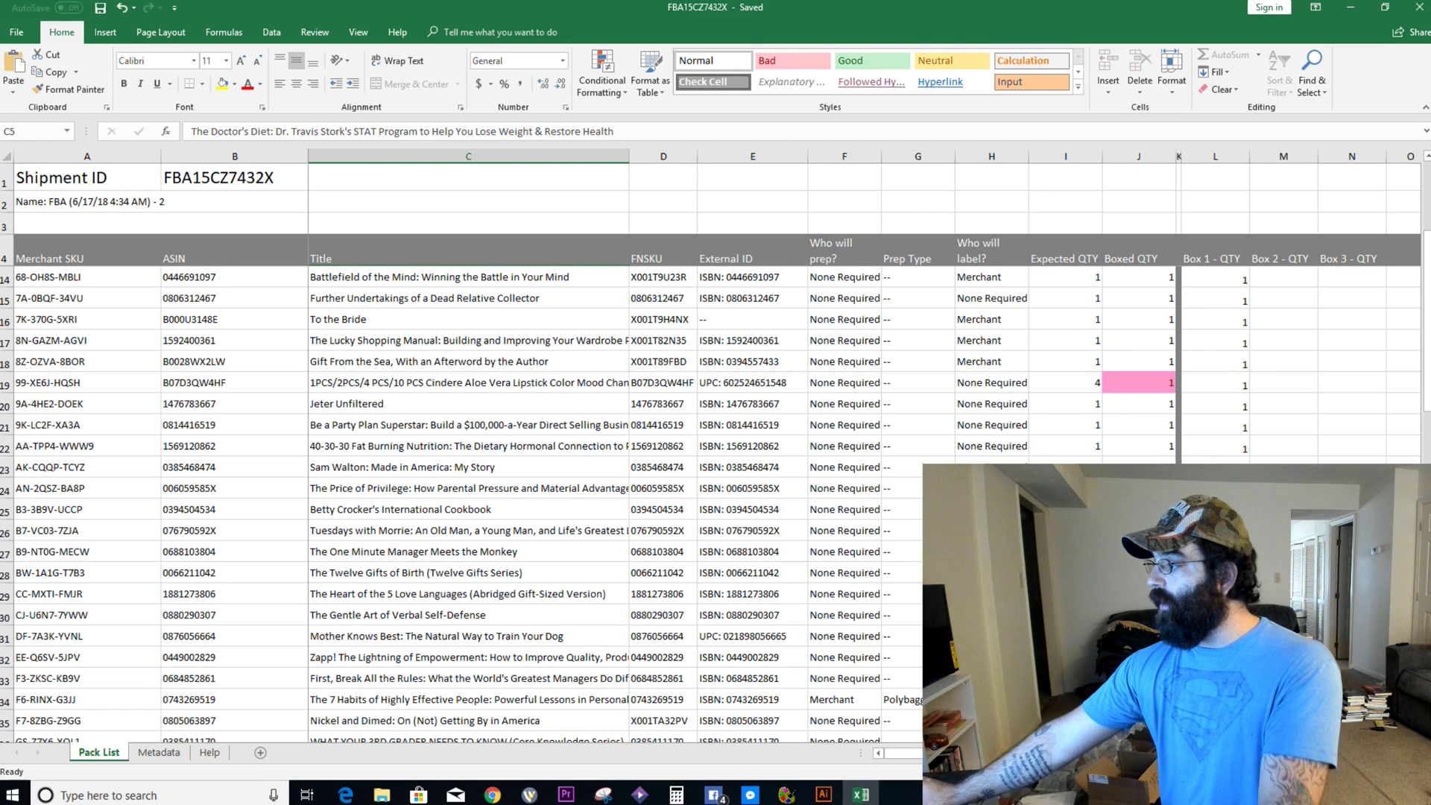
scroll(663, 636, "up", 3)
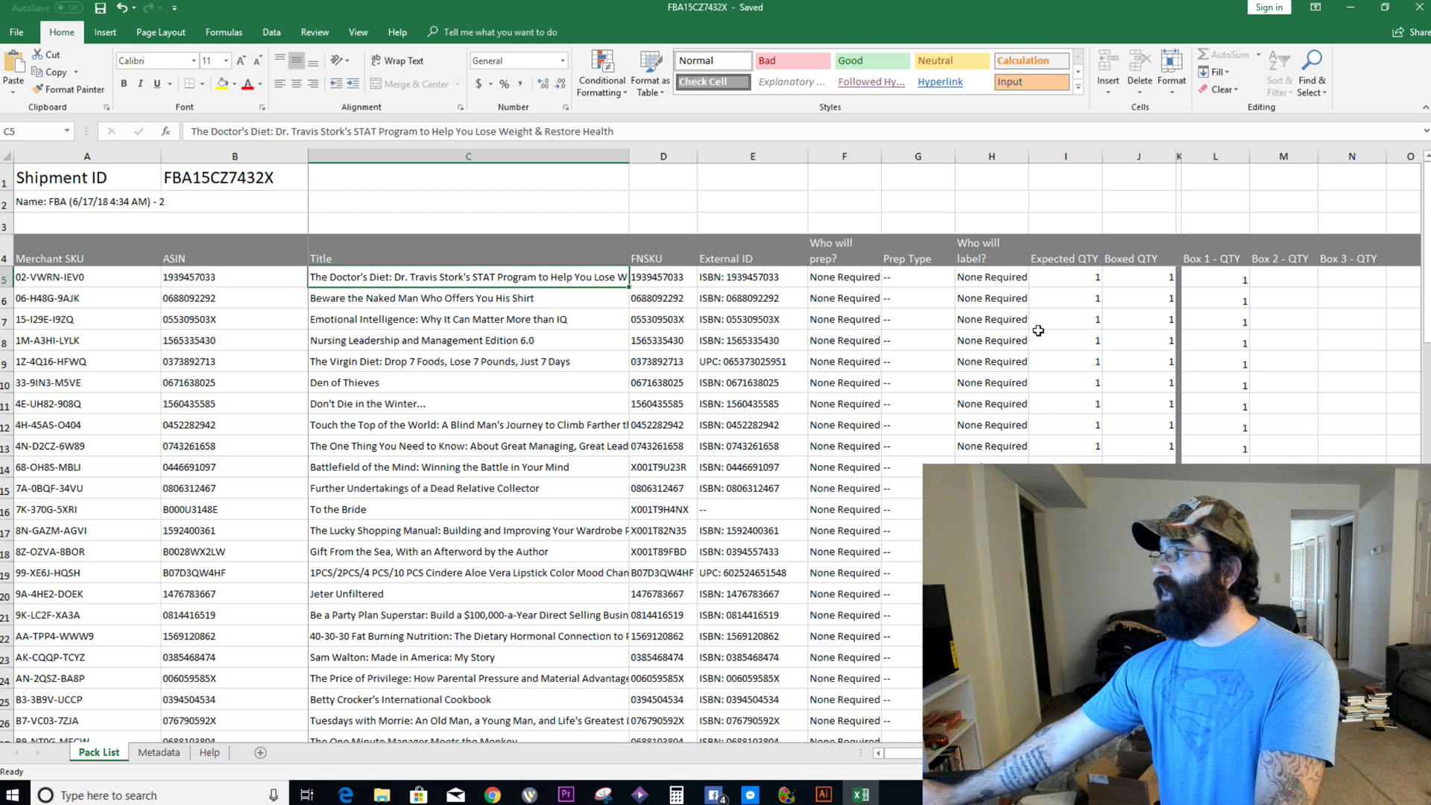
scroll(1053, 448, "down", 4)
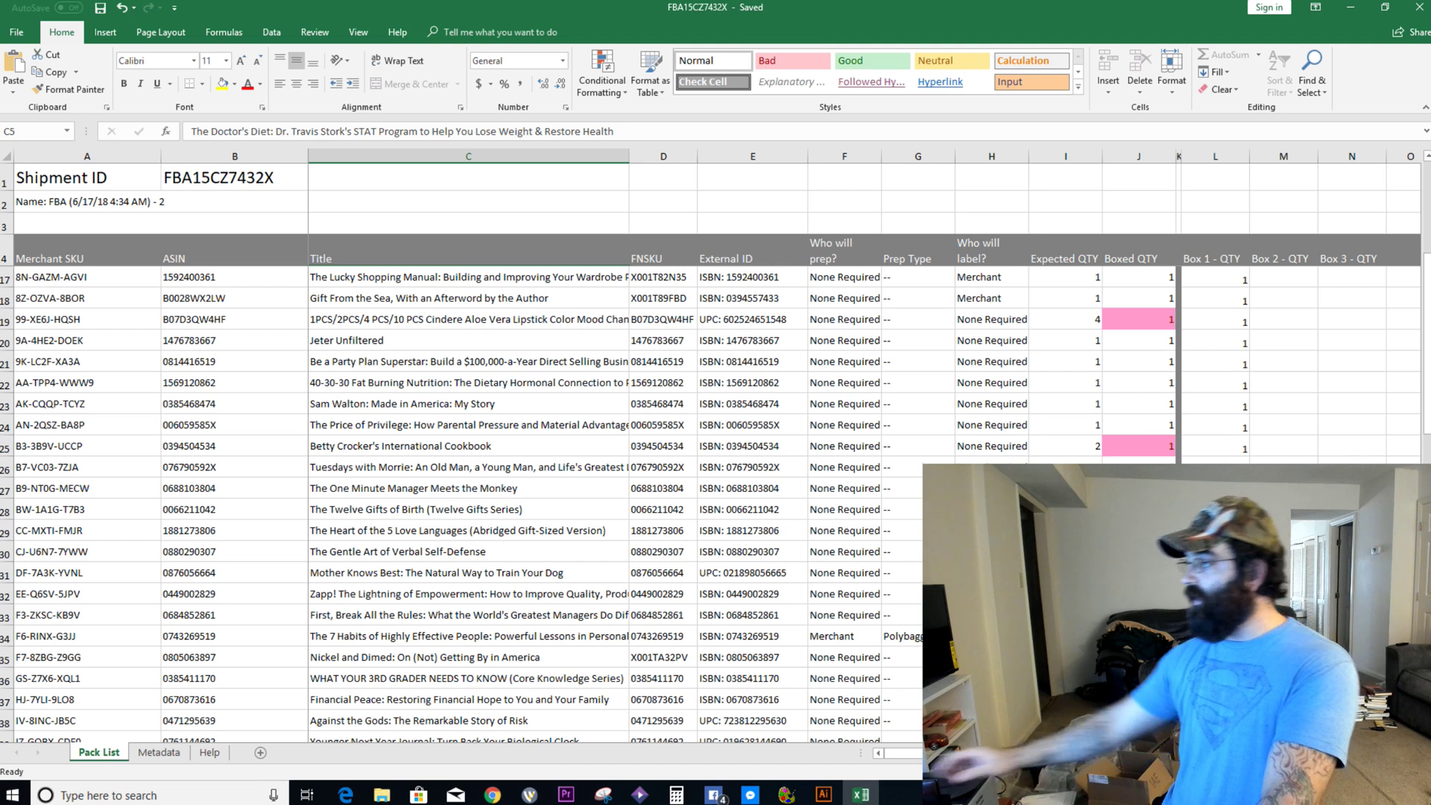
scroll(1166, 277, "up", 4)
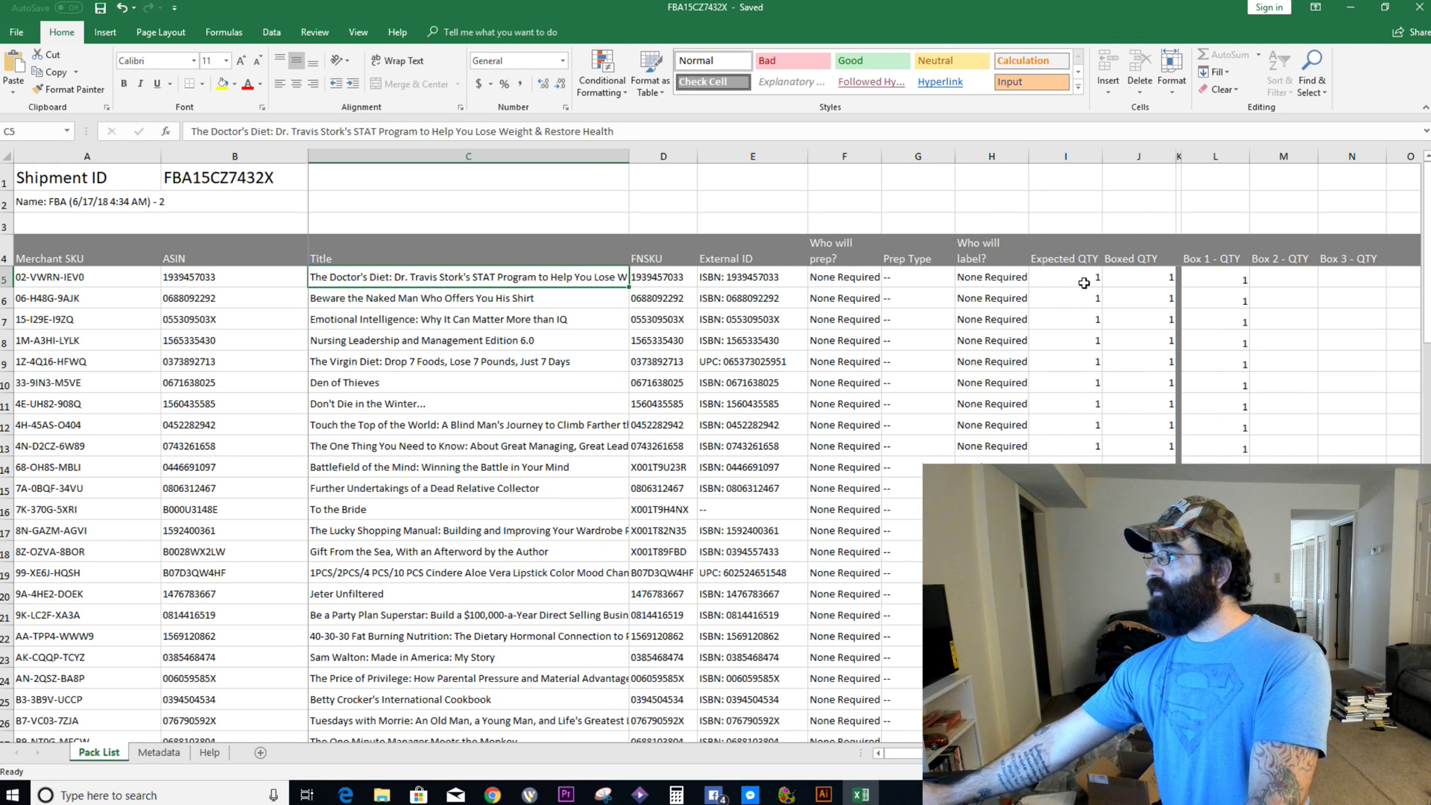
Step: Enter a Box 1 quantity of 1 for the first three items, in cells L5 to L7
left_click(1232, 281)
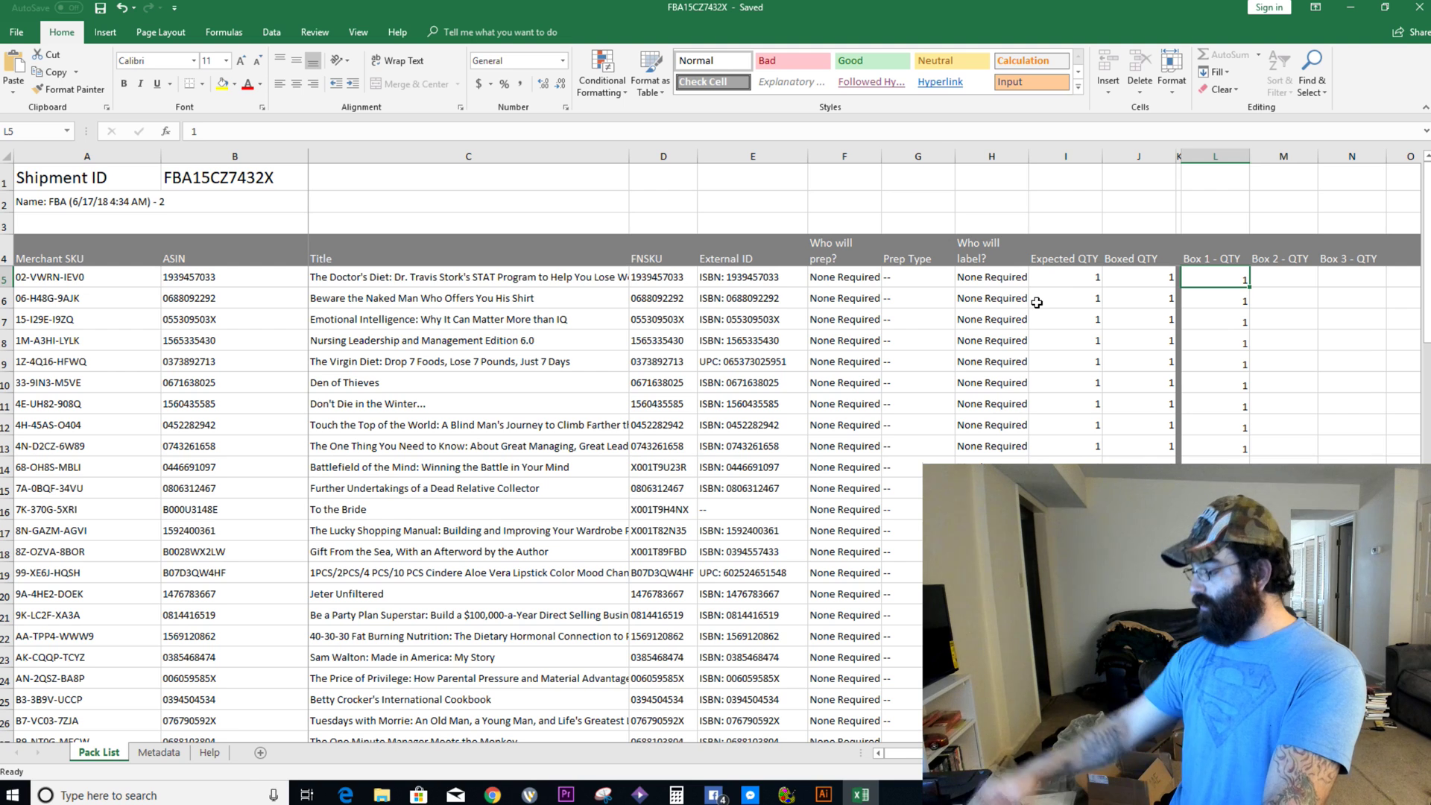
key("Return")
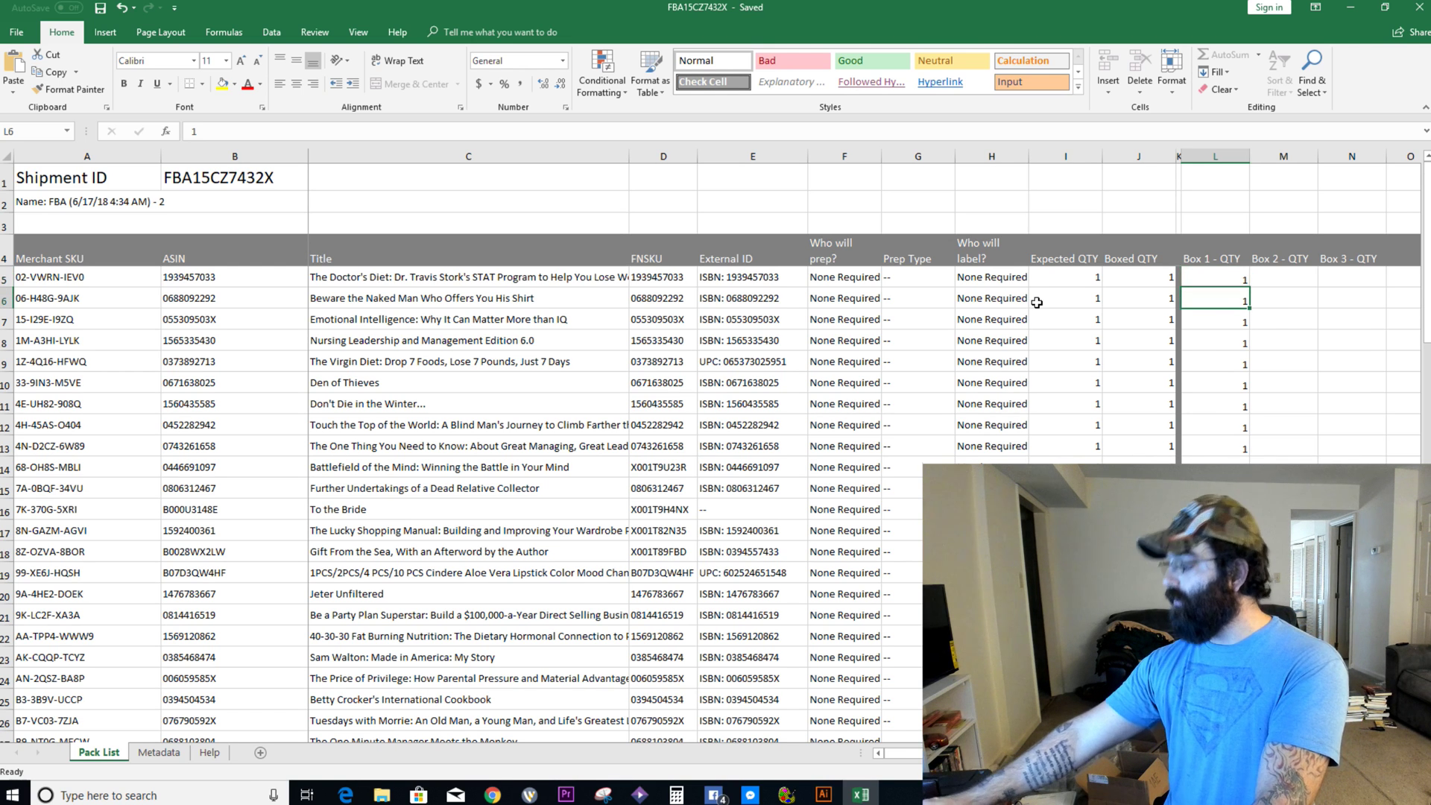
key("Return")
key("Return")
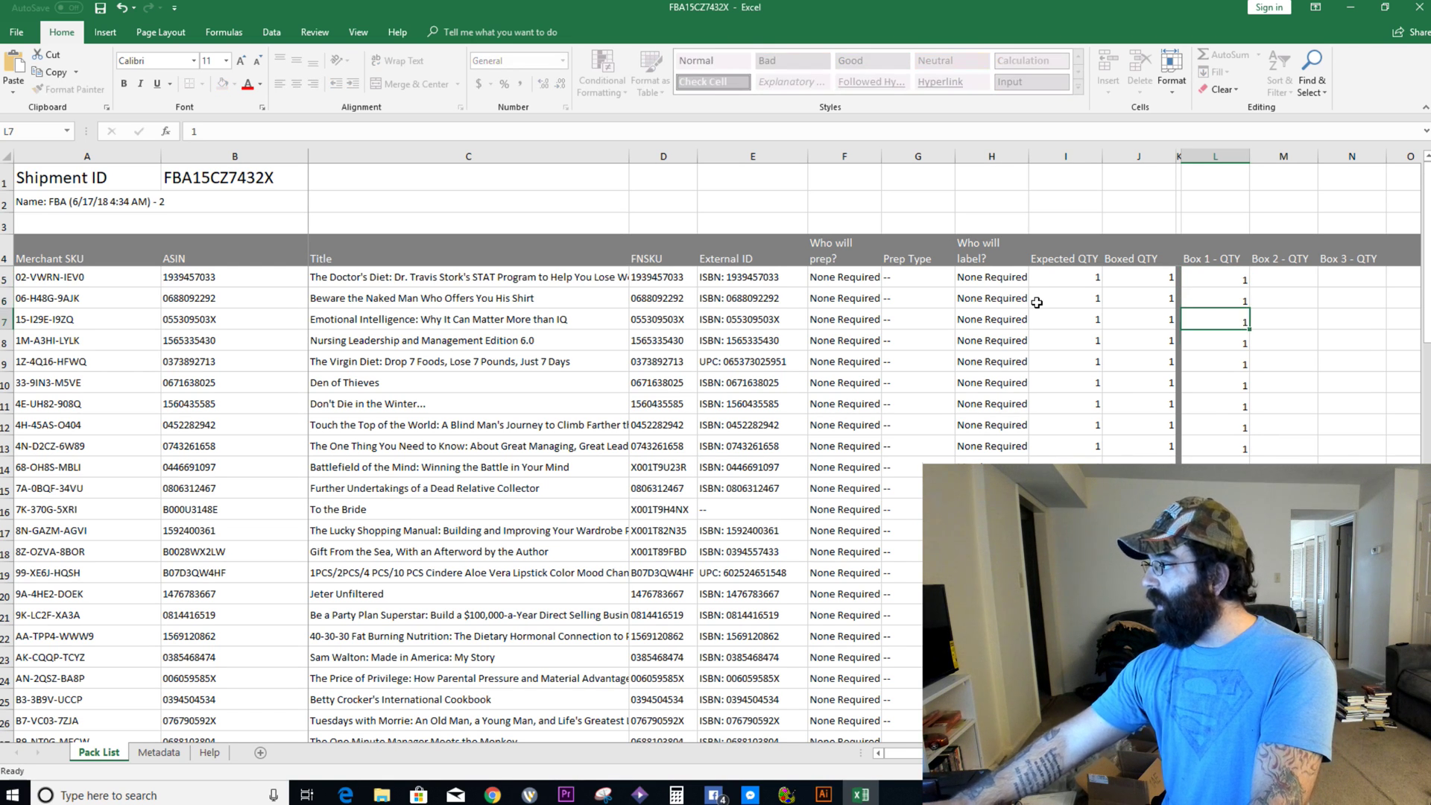
Step: Enter a Box 2 quantity of 2 for the "Zapp! The Lightning of Empowerment" item in cell M32
scroll(1316, 329, "down", 3)
scroll(426, 434, "down", 5)
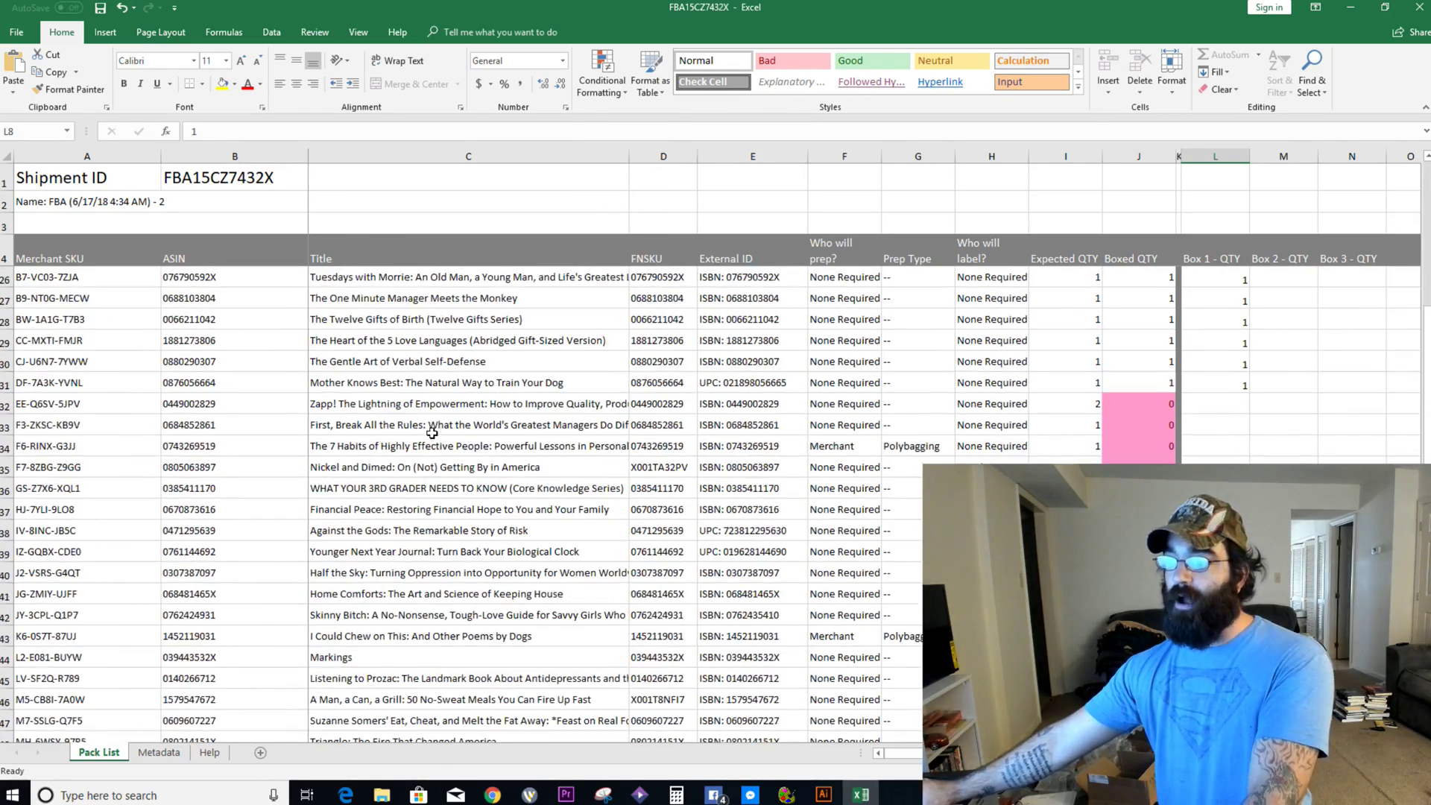
left_click(1232, 321)
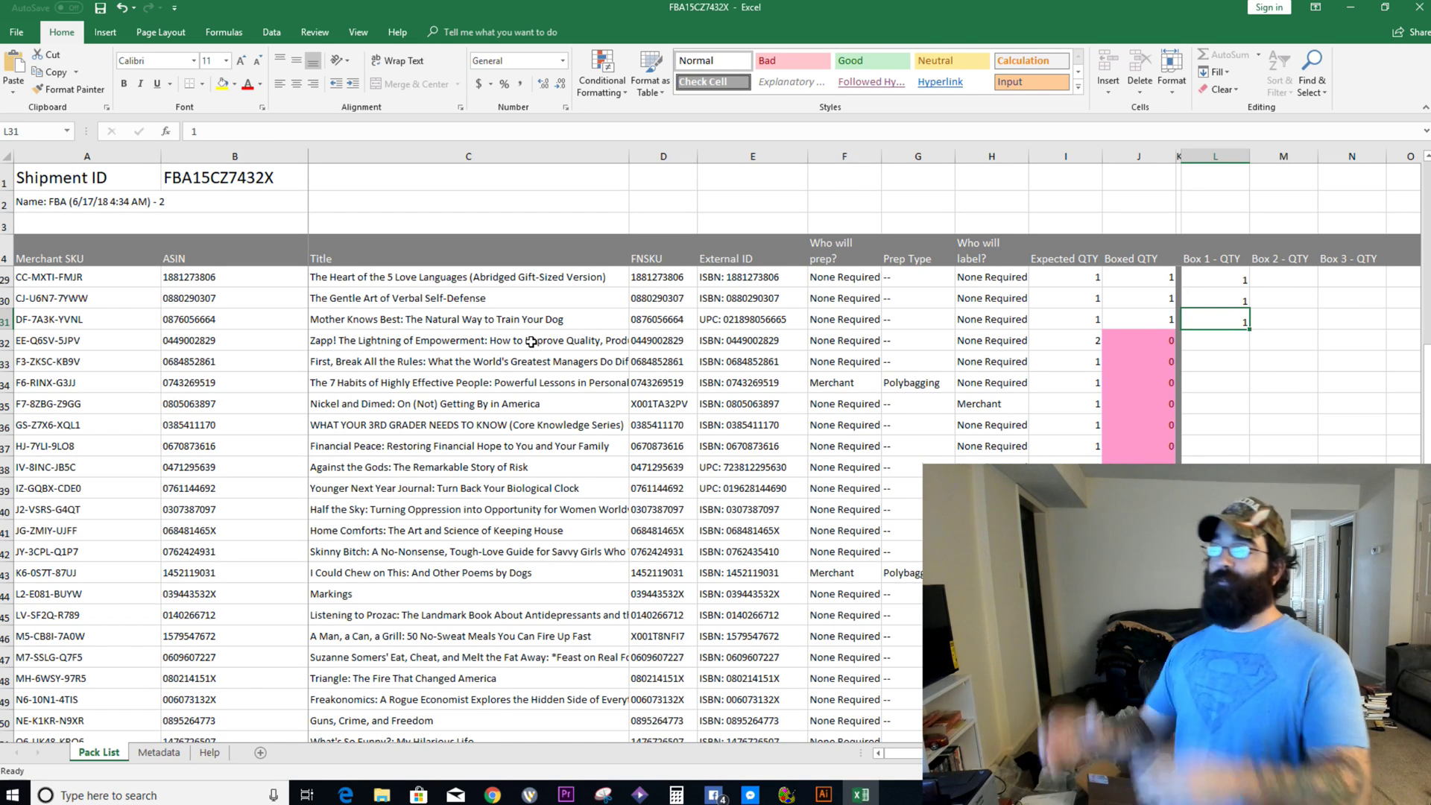
key("Right")
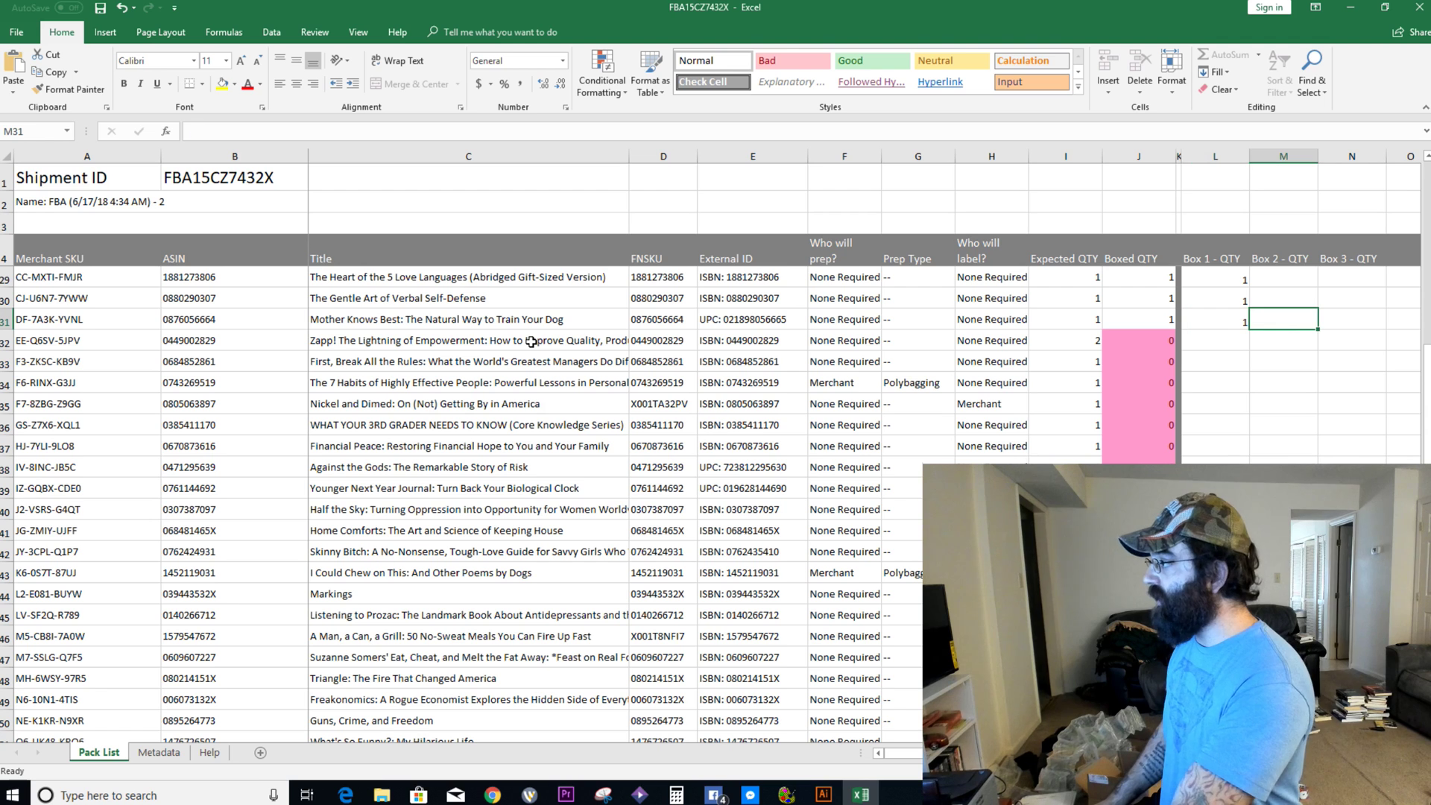
key("Down")
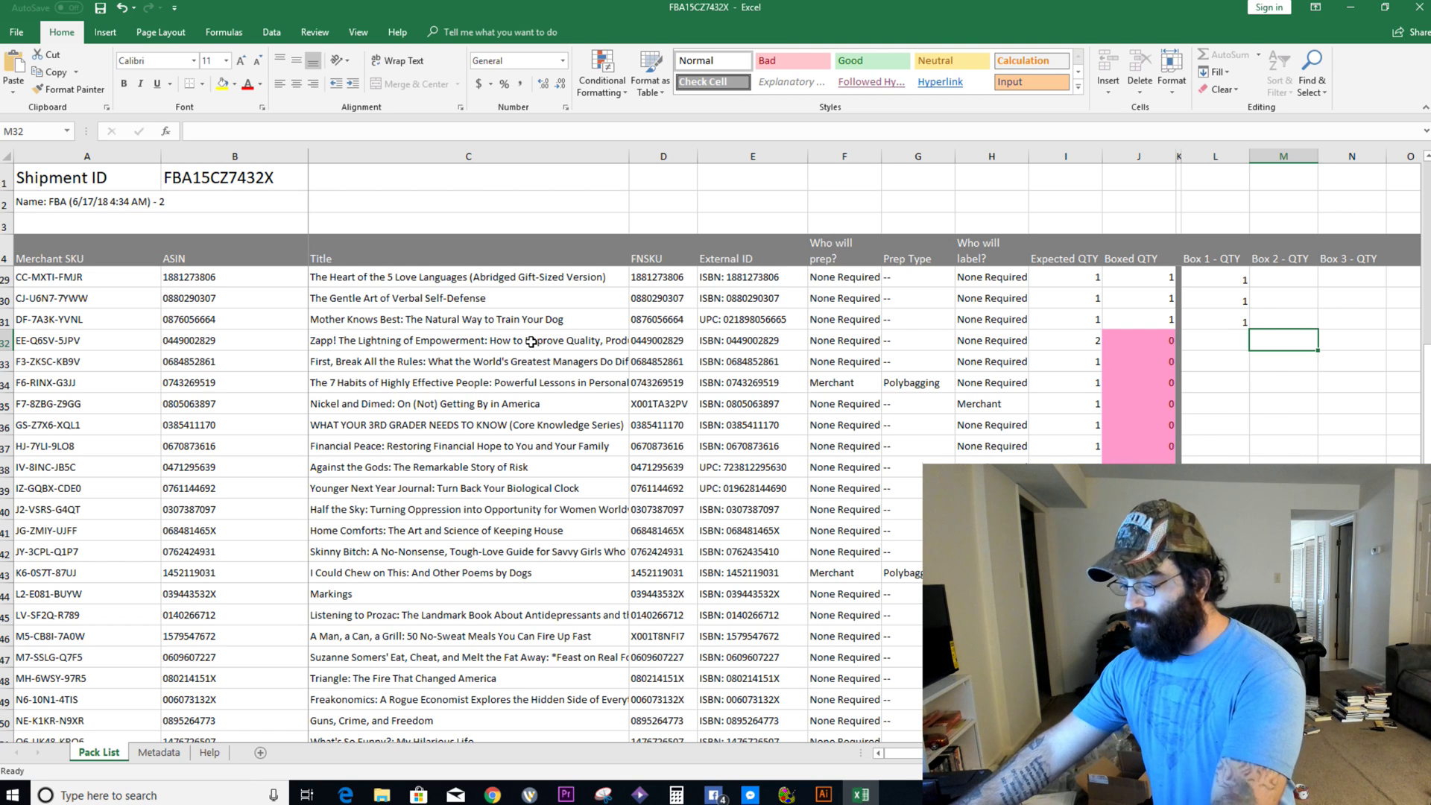
type("2")
key("Tab")
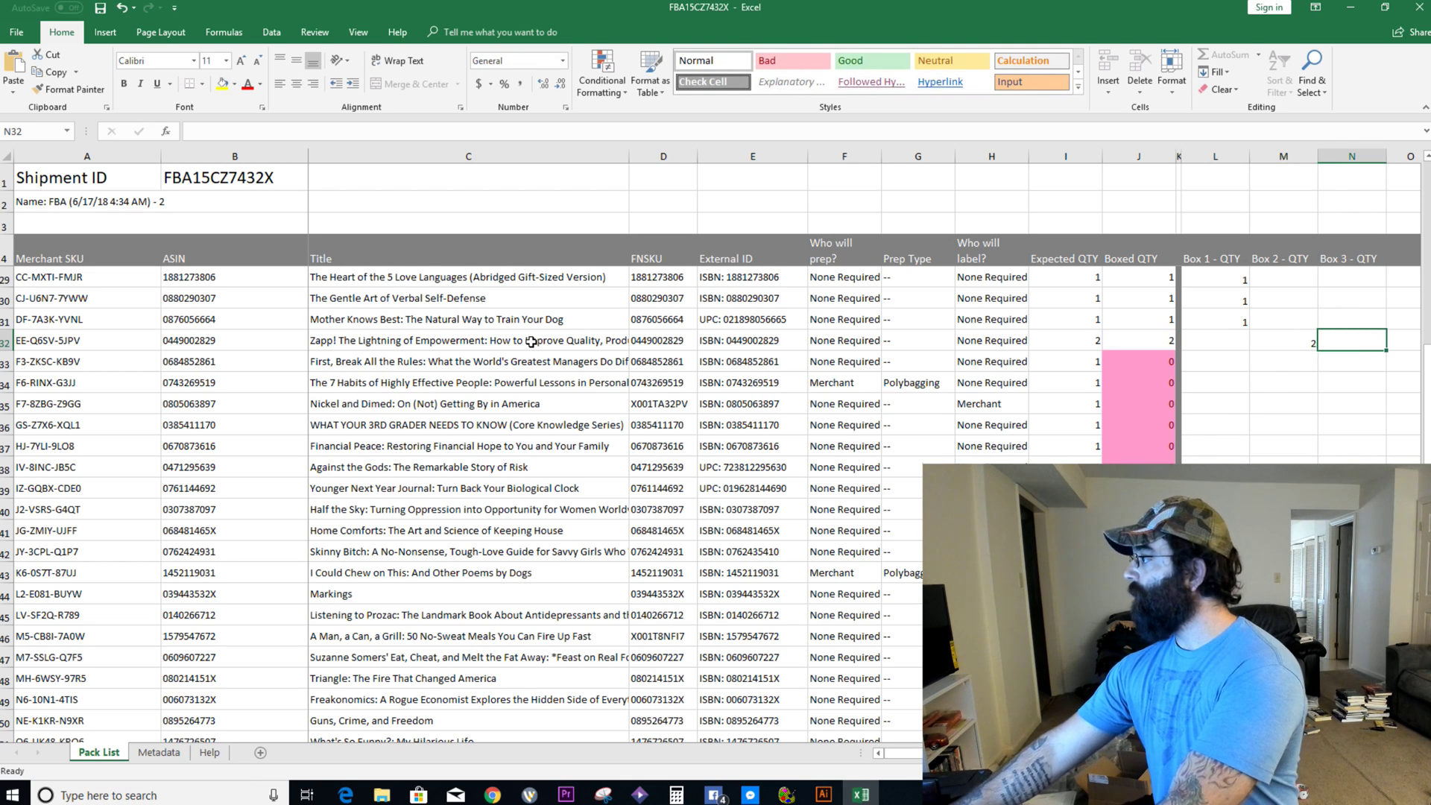
key("Return")
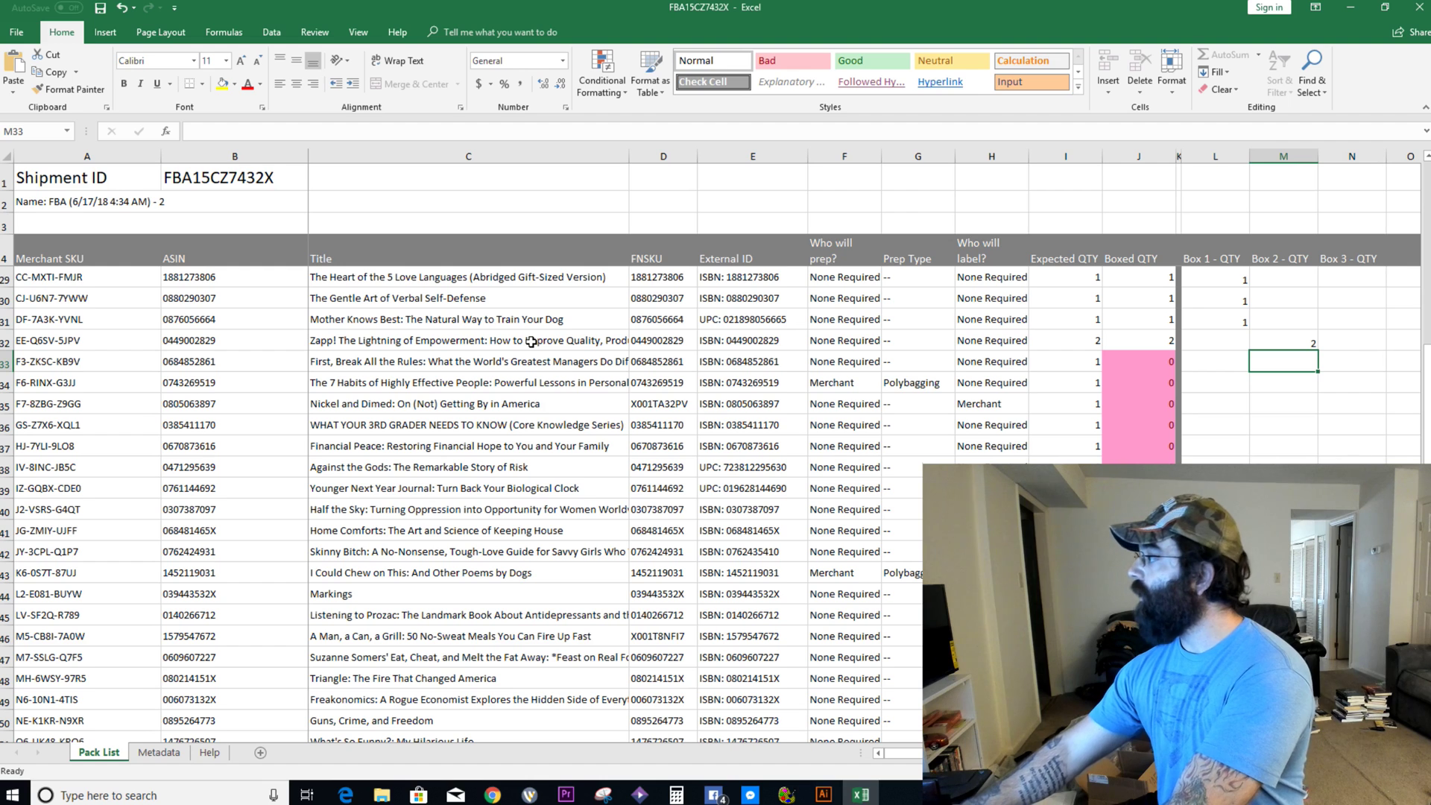
Step: Enter a Box 2 quantity of 1 for each of the next four items, in cells M33 to M36
type("1")
key("Return")
type("1")
key("Return")
type("1")
key("Return")
type("1")
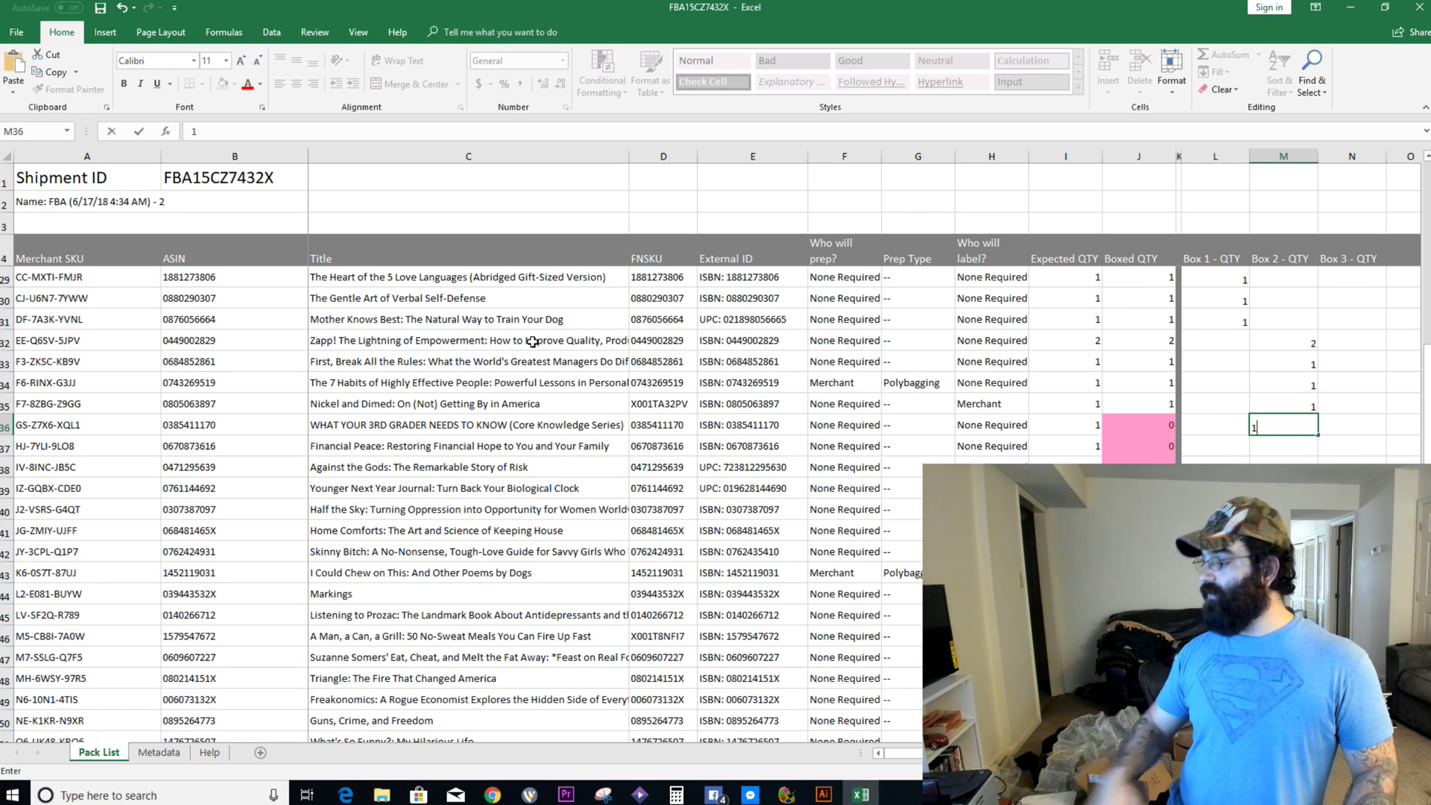
key("Tab")
key("Down")
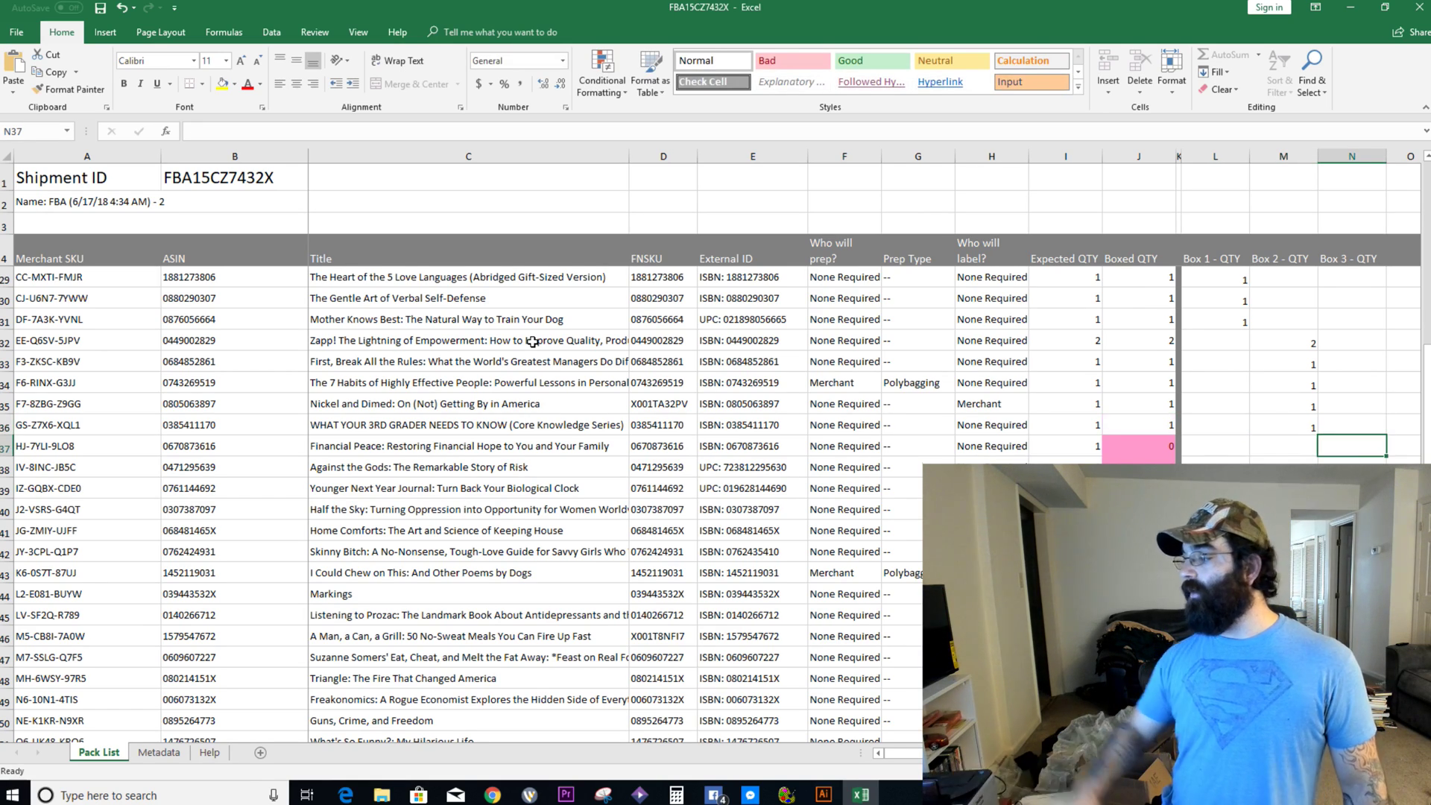
scroll(532, 342, "down", 11)
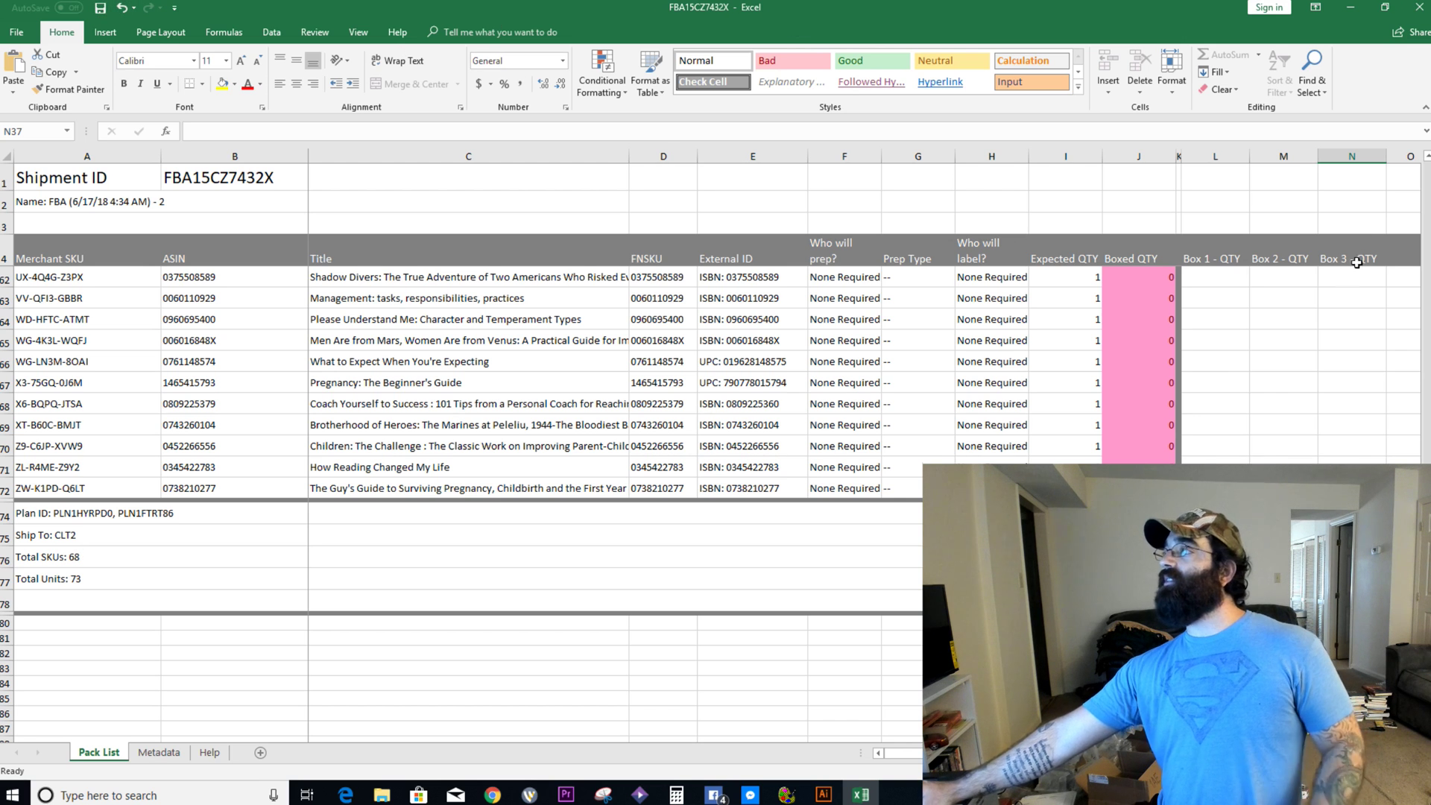
Step: Return to Seller Central, select the pack list workbook in Downloads as the file for upload, and cancel the selection
left_click(1350, 6)
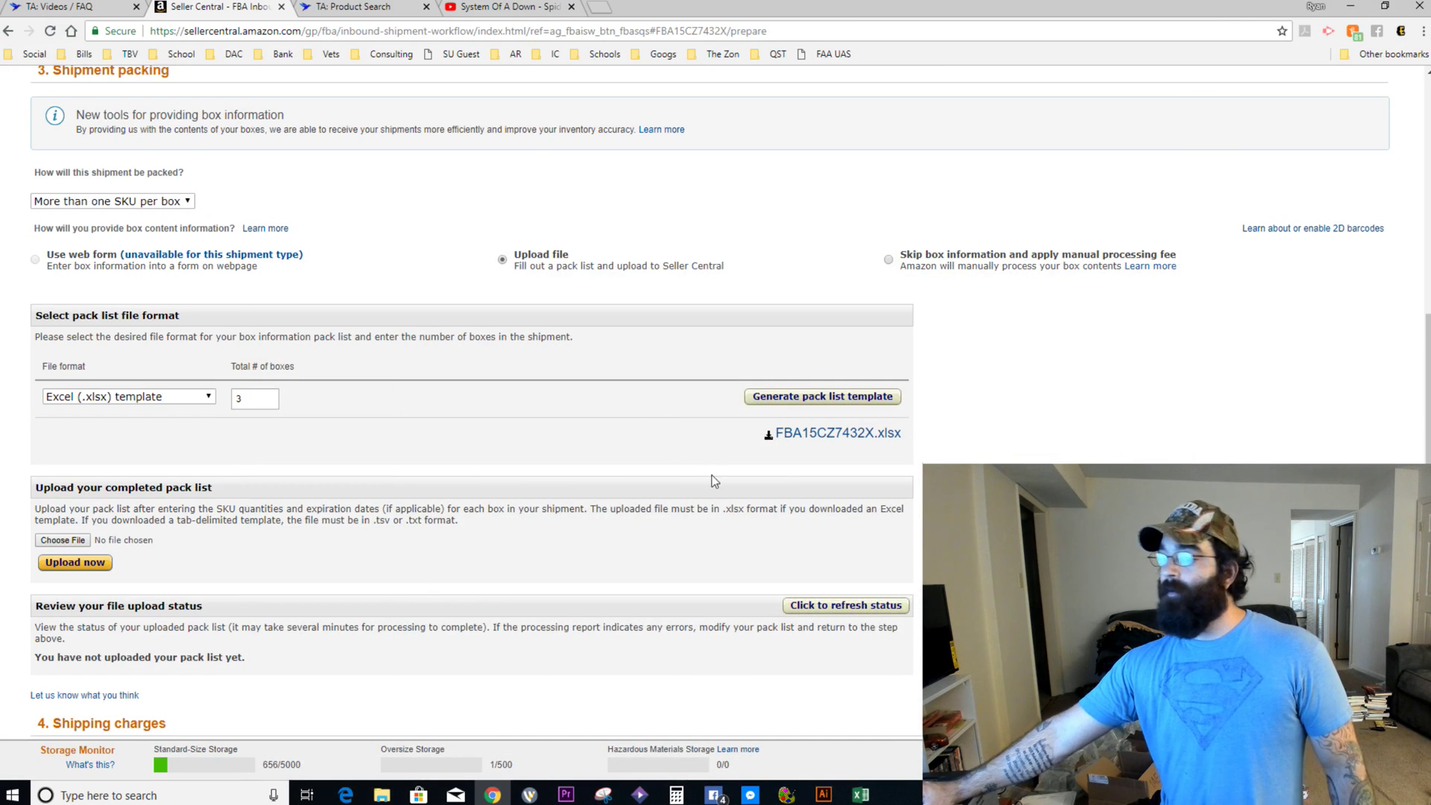
left_click(62, 539)
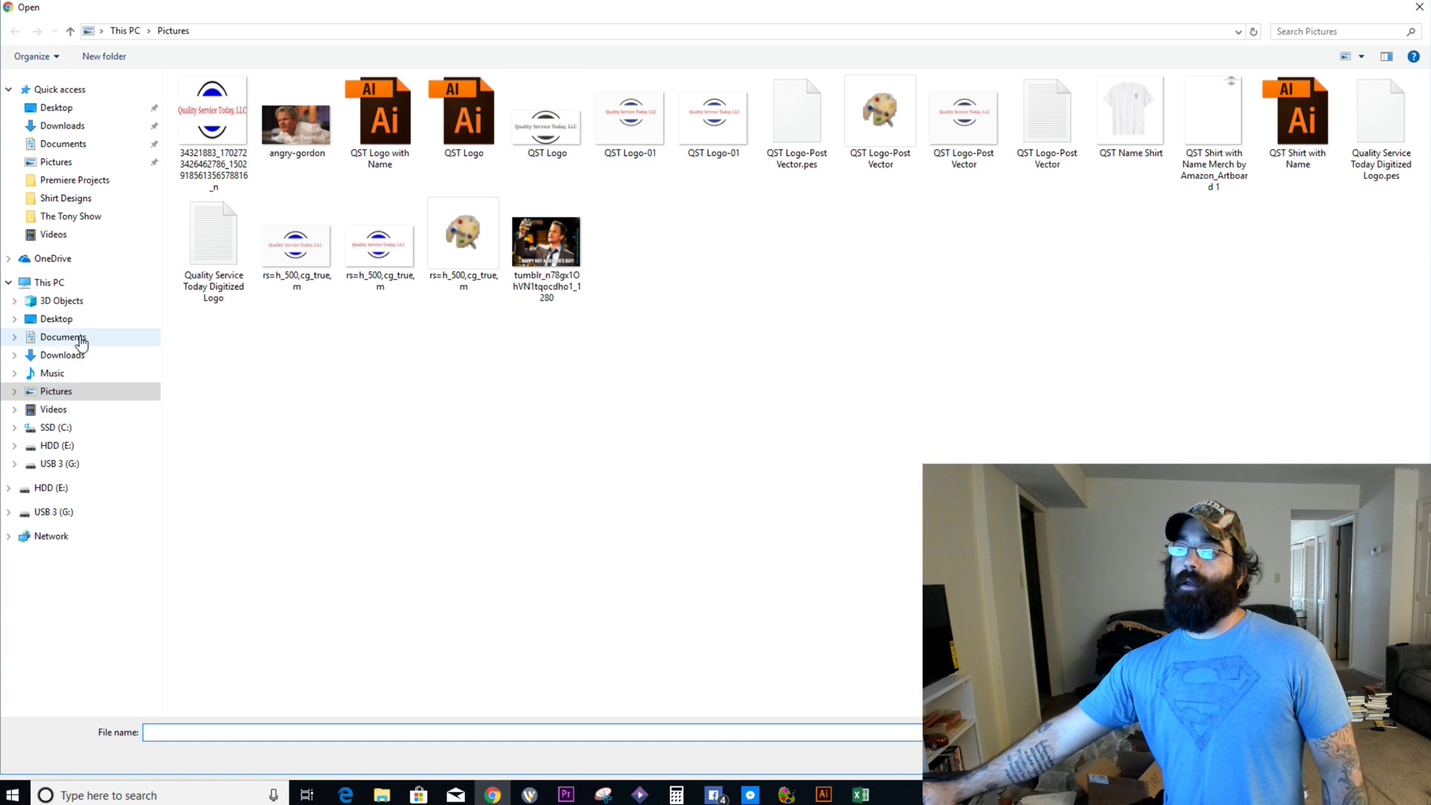
left_click(79, 358)
left_click(460, 83)
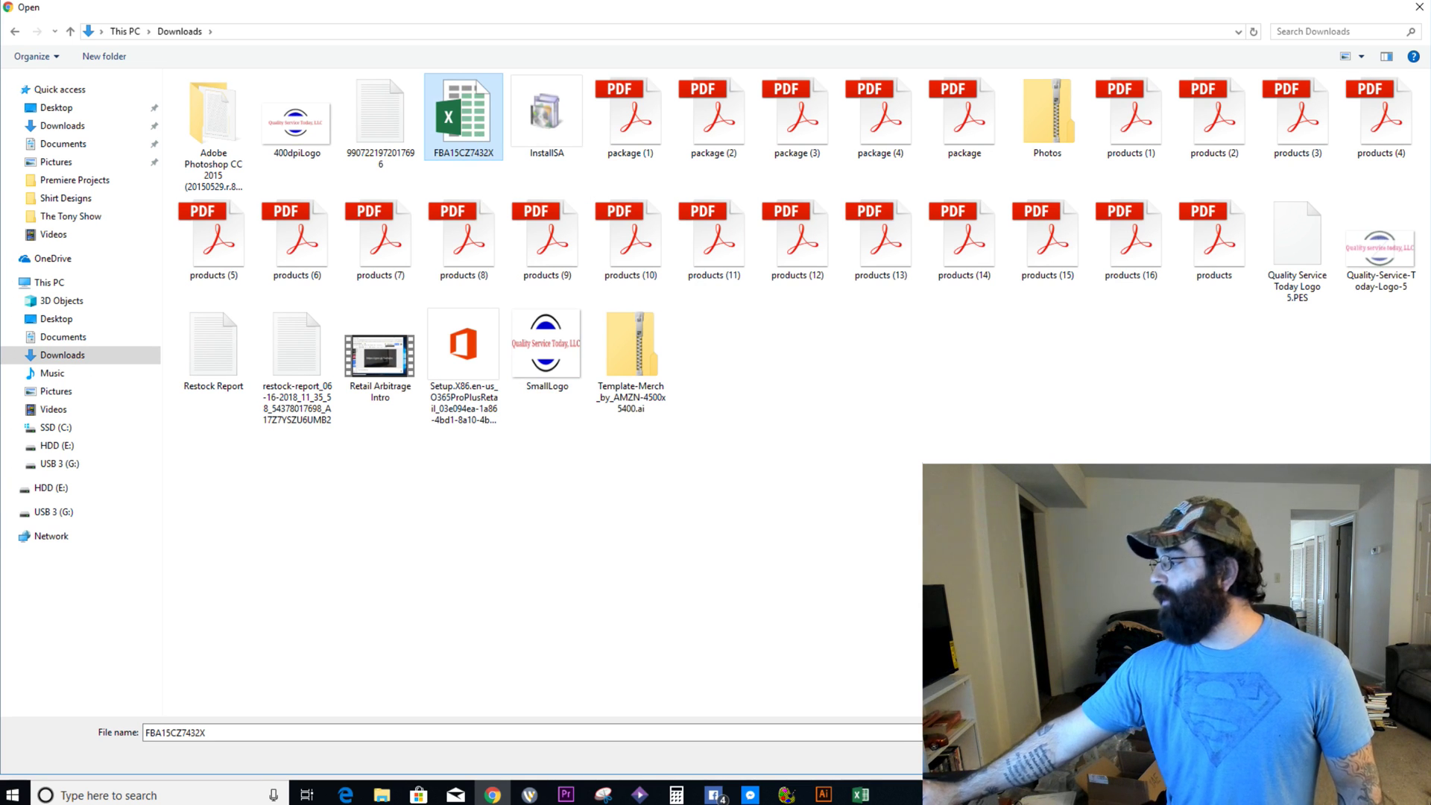
key("Escape")
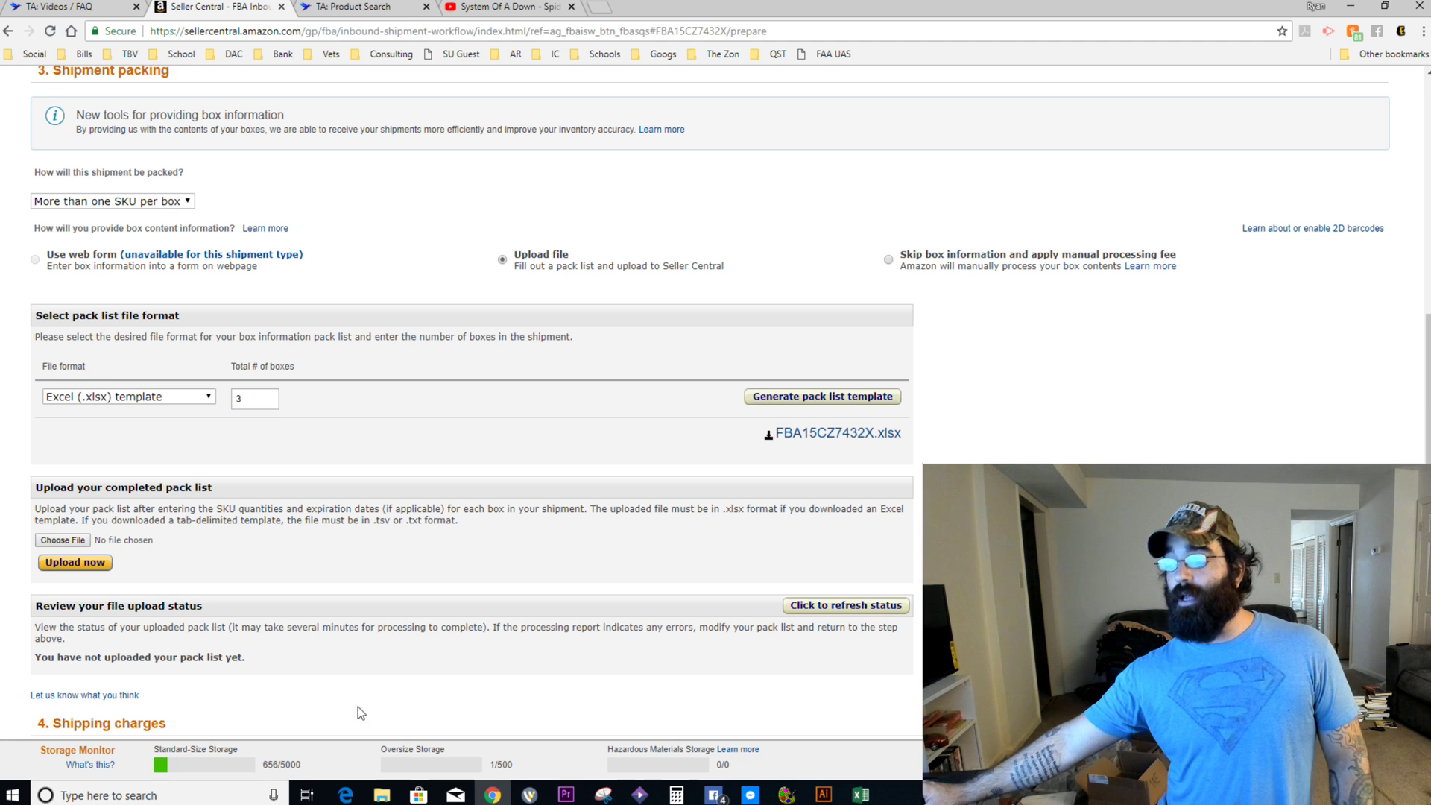
left_click(533, 795)
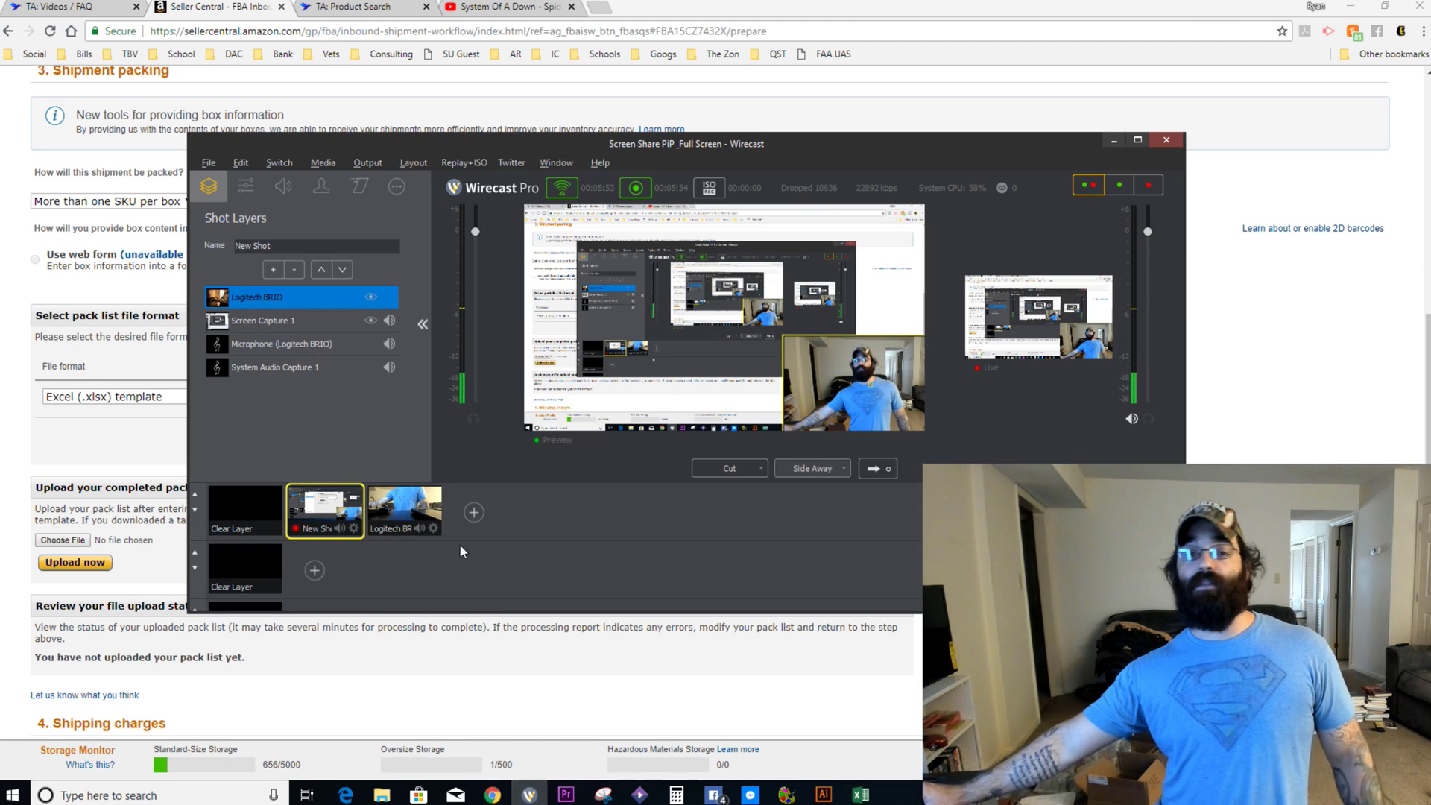